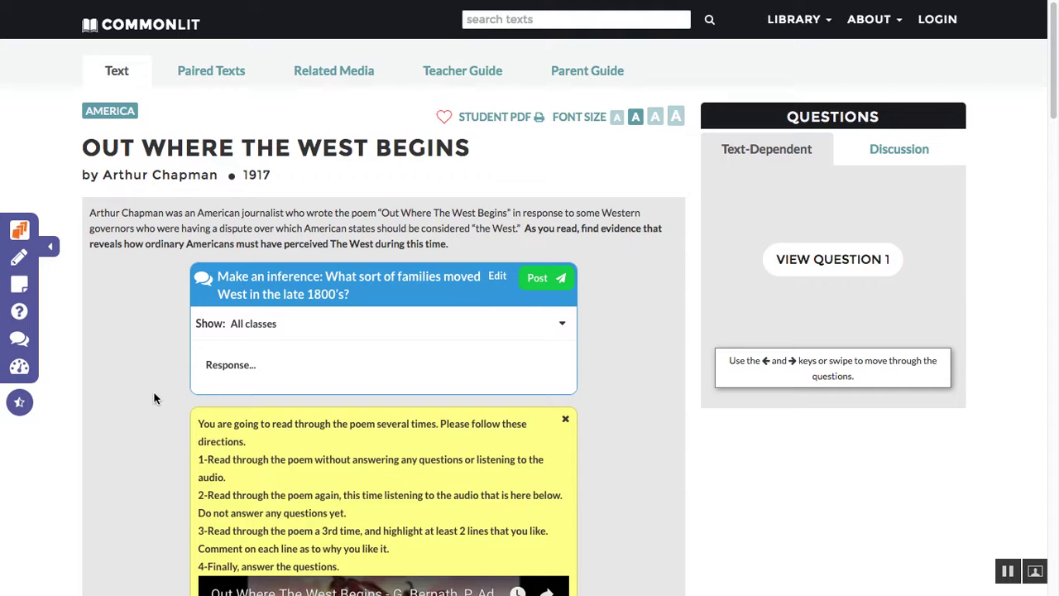
# Reload the poem page.
pyautogui.scroll(-10, 154, 399)
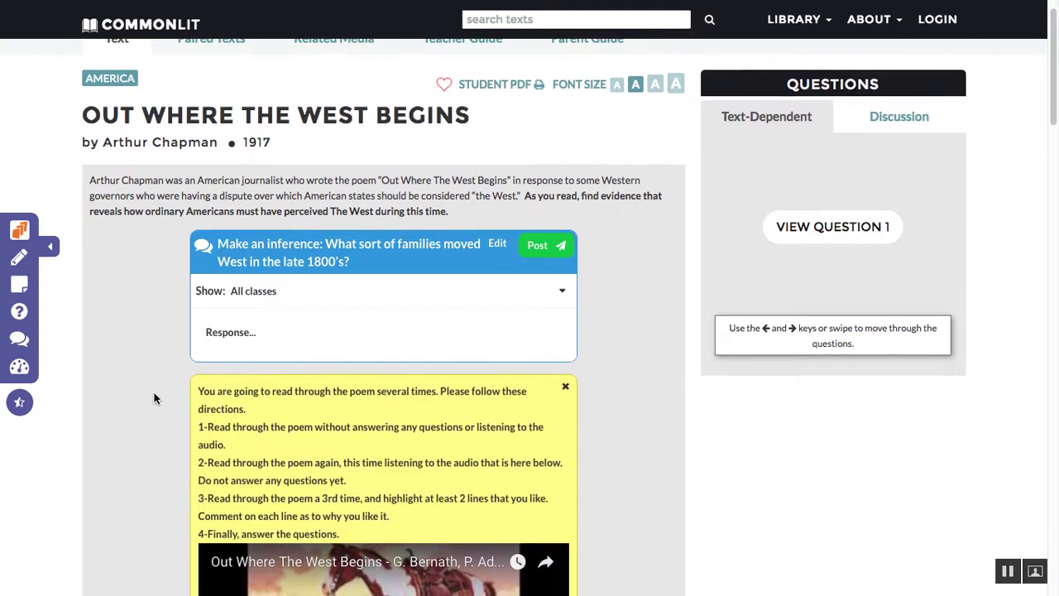
pyautogui.scroll(-10, 154, 399)
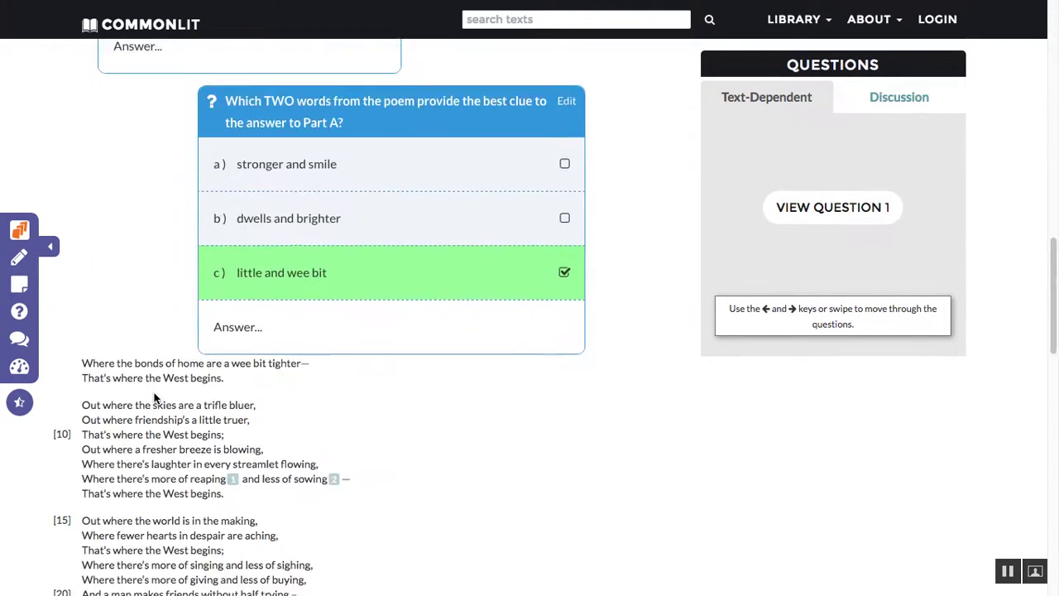
pyautogui.scroll(5, 154, 399)
pyautogui.scroll(6, 154, 399)
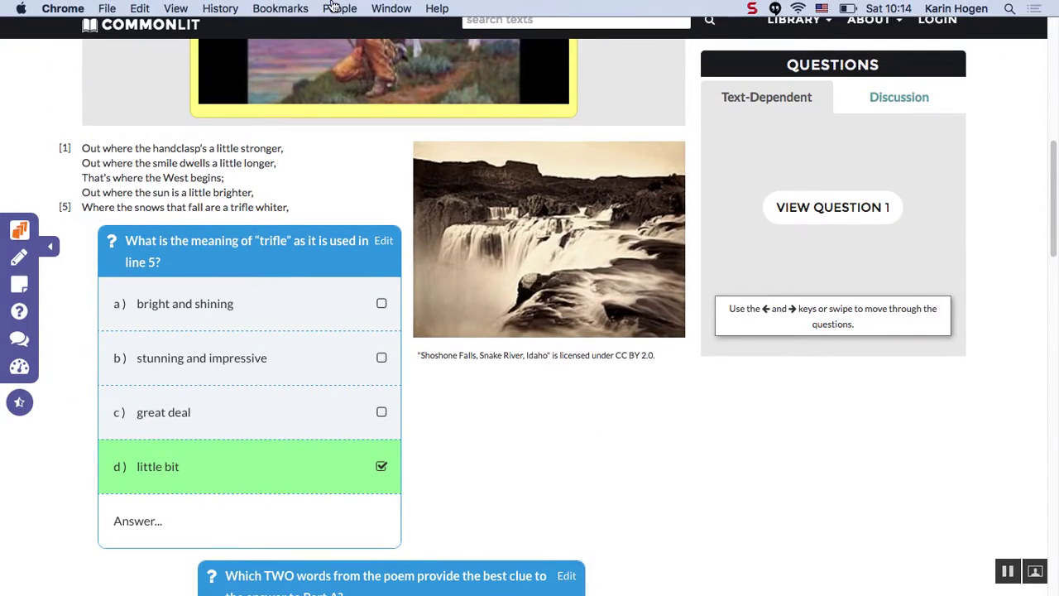
pyautogui.scroll(8, 298, 190)
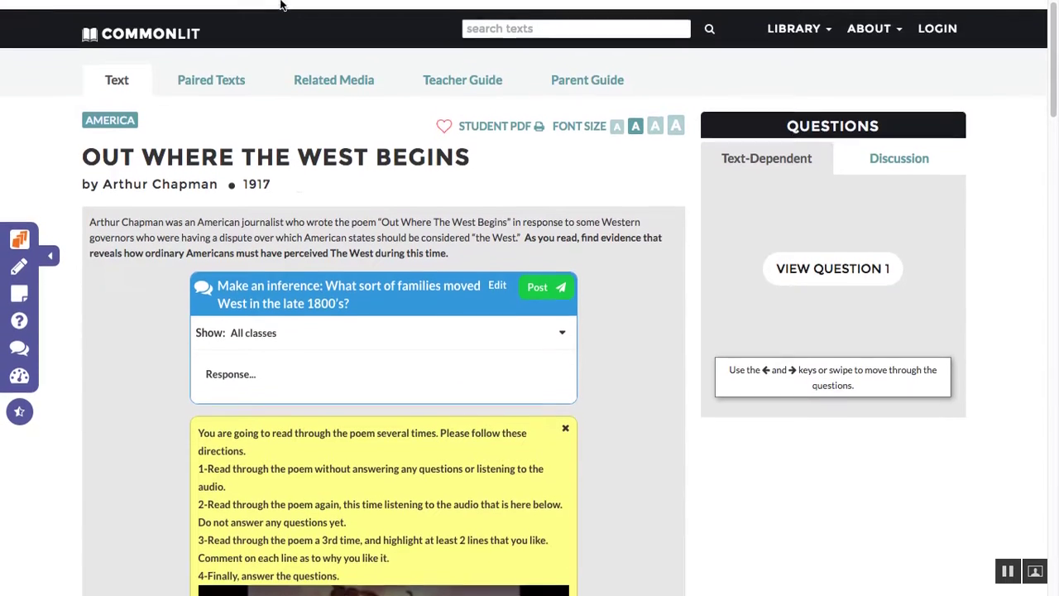
pyautogui.moveTo(284, 1)
pyautogui.click(57, 60)
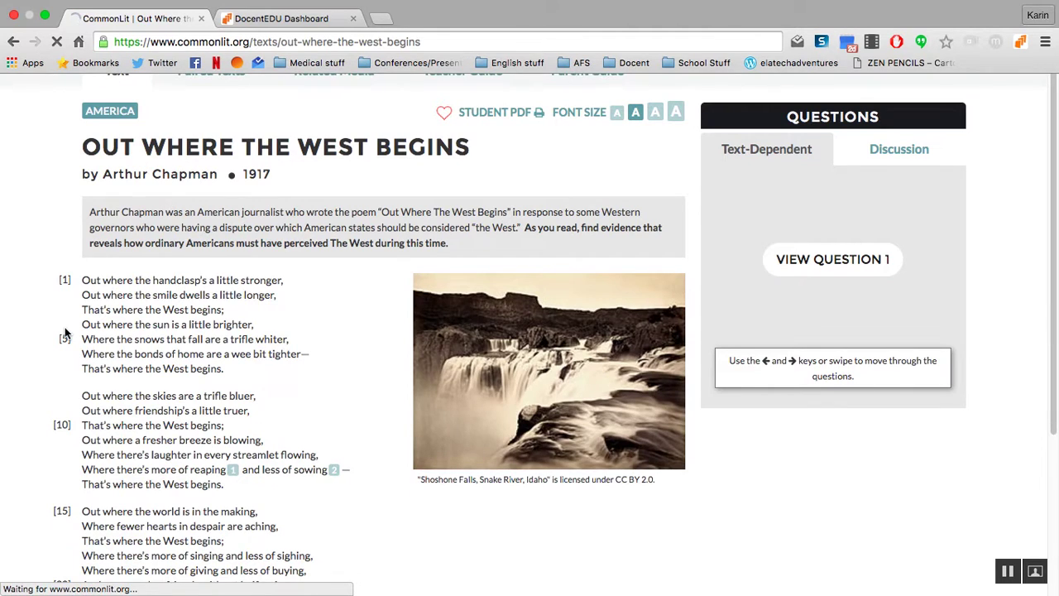
# Turn on DocentEDU annotations for the poem and look through the annotated page.
pyautogui.scroll(-2, 66, 333)
pyautogui.scroll(-1, 67, 333)
pyautogui.scroll(4, 65, 327)
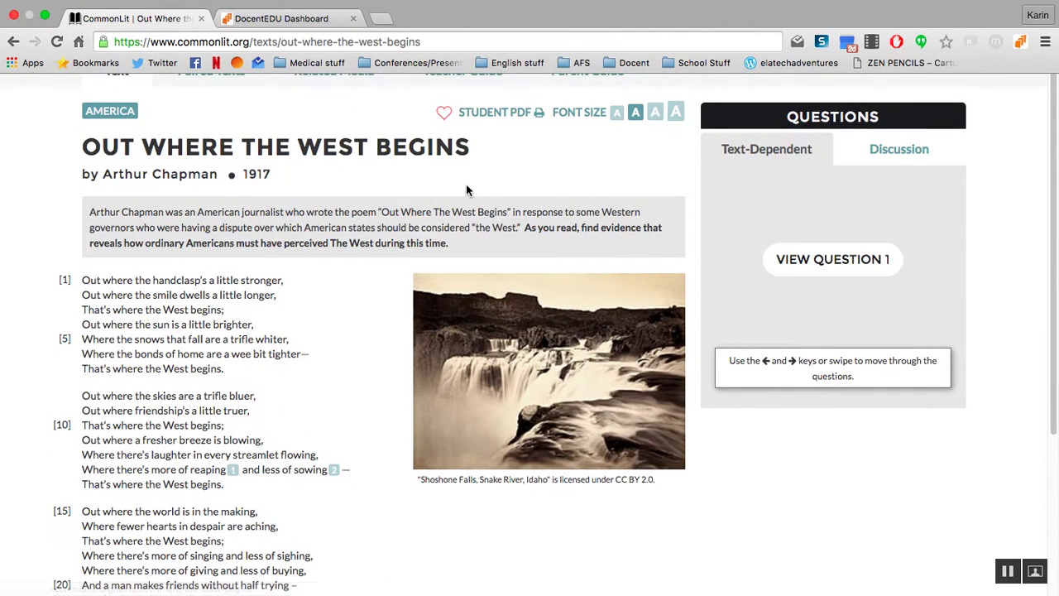
pyautogui.click(1021, 48)
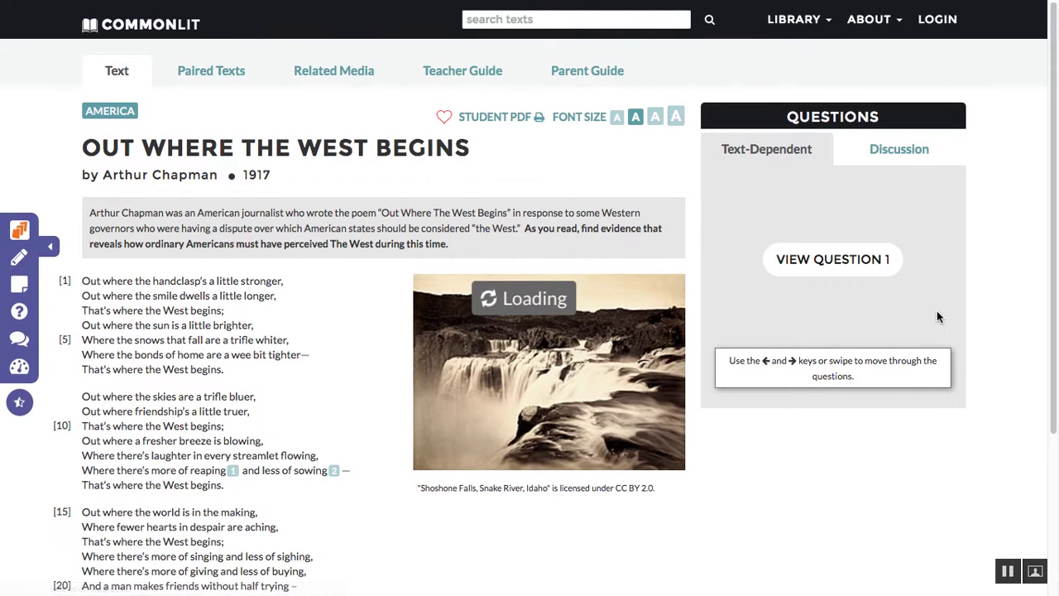
pyautogui.scroll(-1, 152, 330)
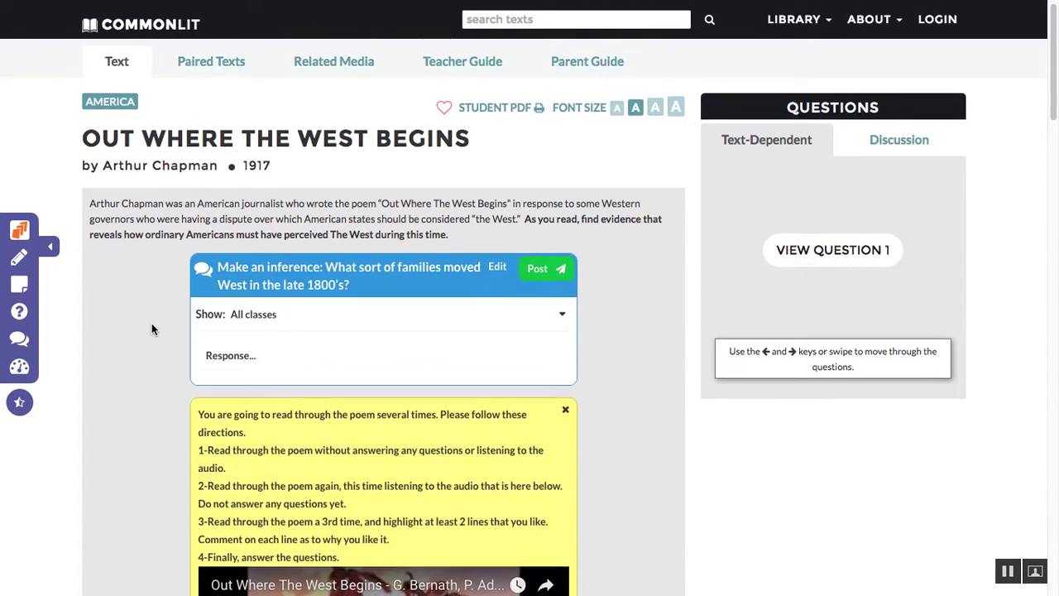
pyautogui.scroll(-1, 152, 329)
pyautogui.scroll(-15, 622, 289)
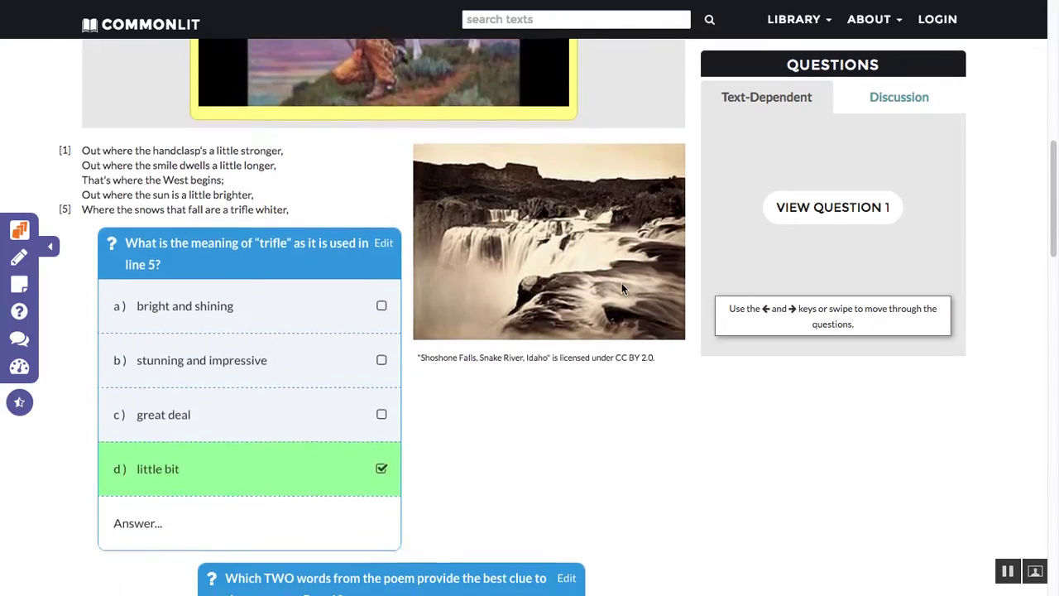
pyautogui.scroll(-15, 622, 288)
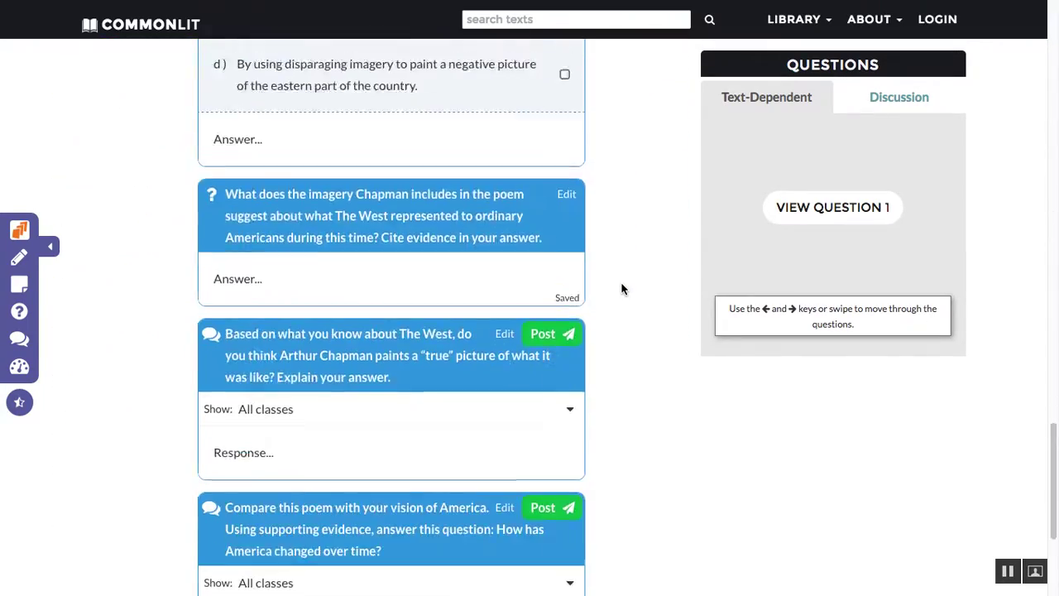
pyautogui.scroll(20, 622, 289)
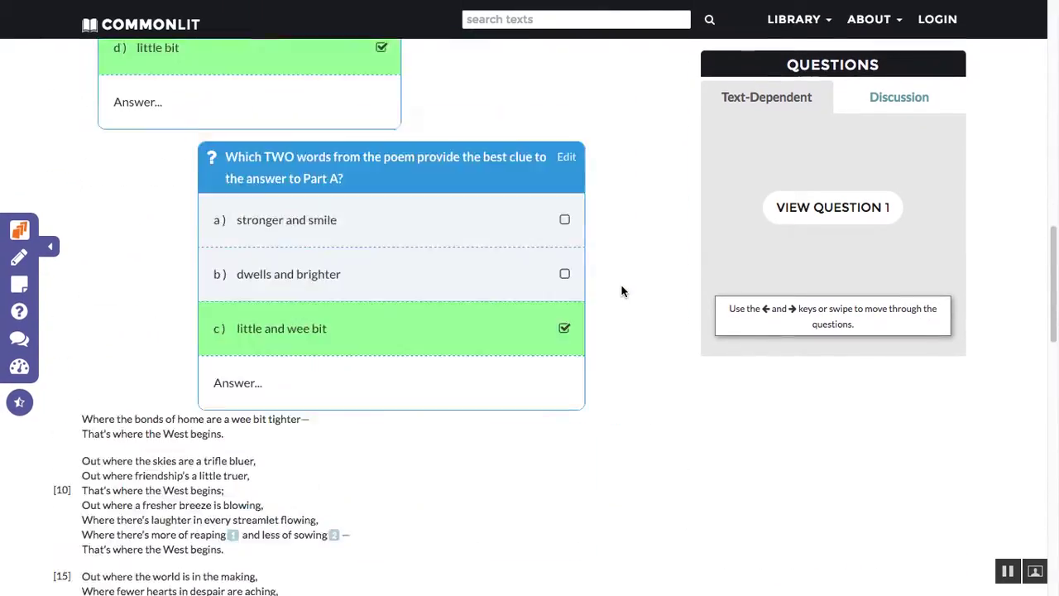
pyautogui.scroll(2, 623, 291)
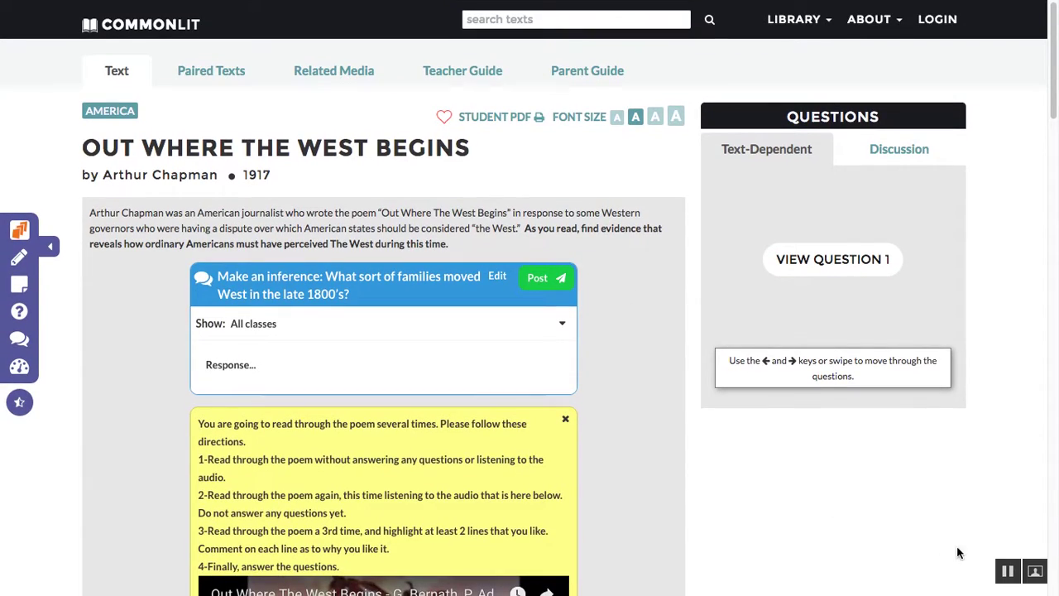
pyautogui.click(1008, 571)
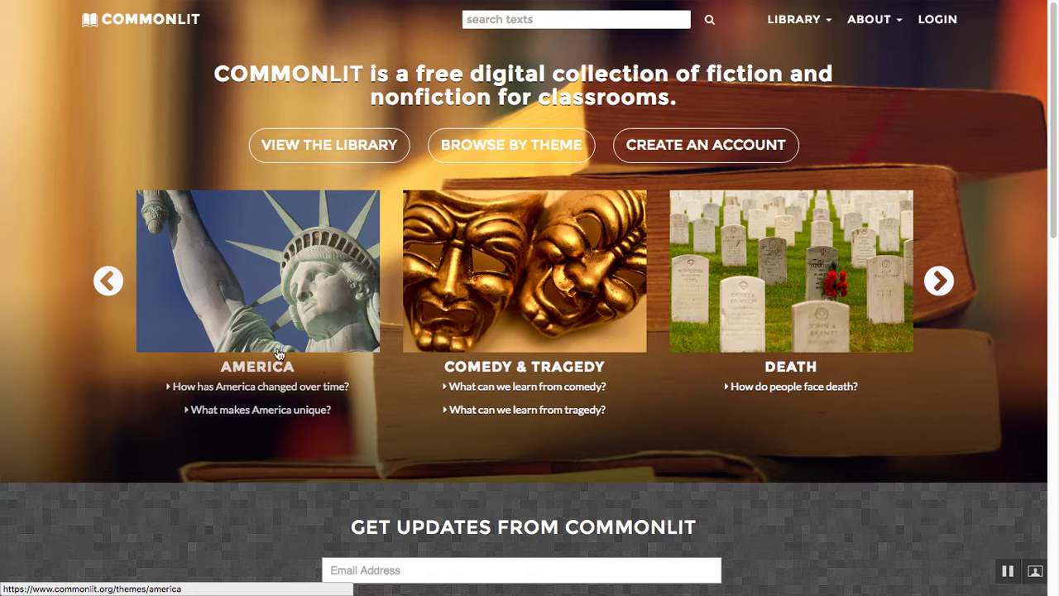
# Open Browse By Theme and view the themes from America through War & Peace.
pyautogui.click(556, 149)
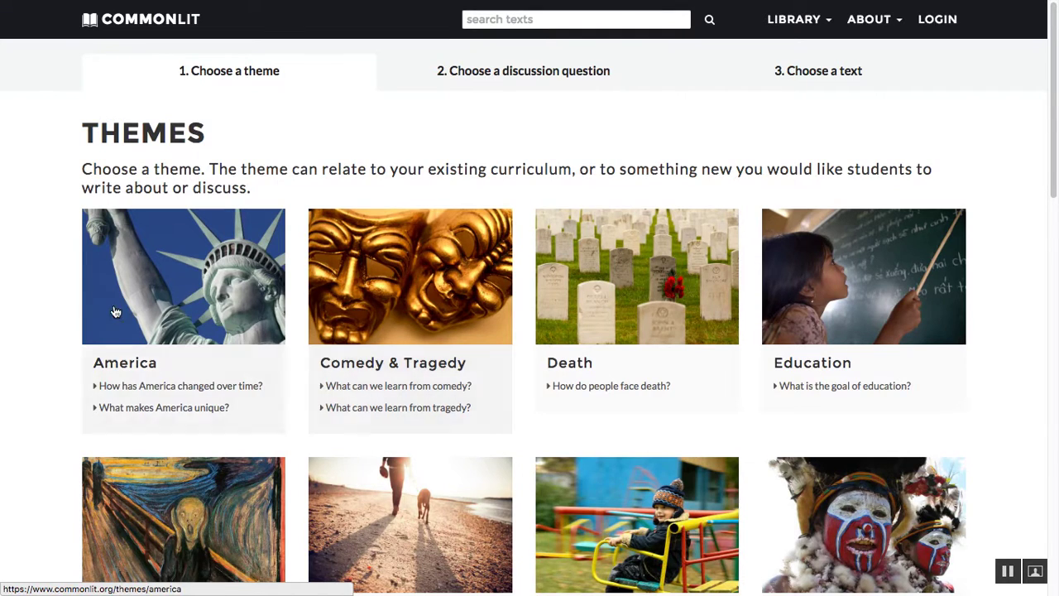
pyautogui.scroll(-1, 29, 285)
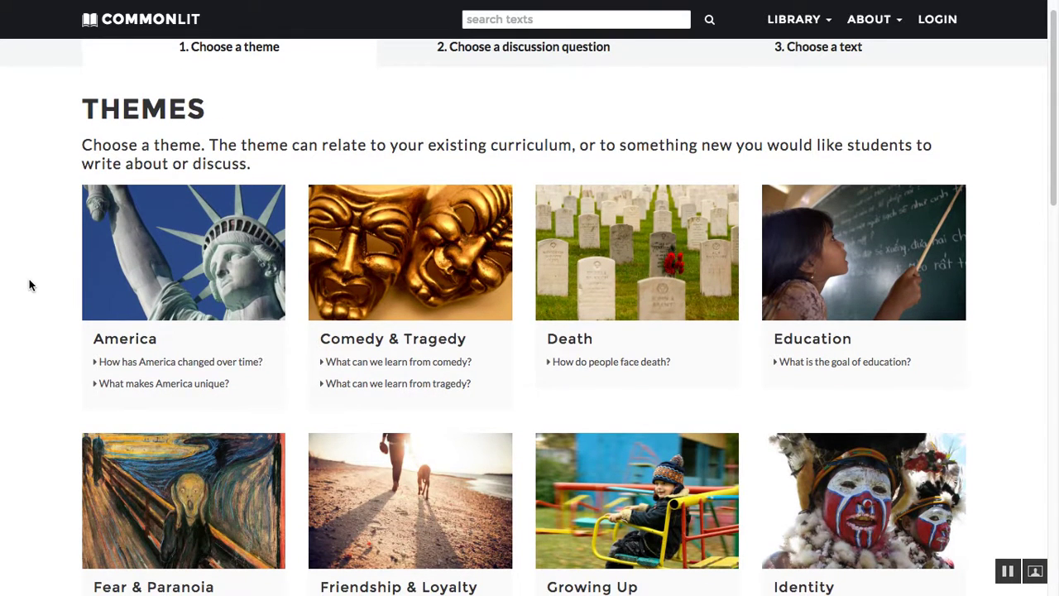
pyautogui.scroll(-5, 28, 286)
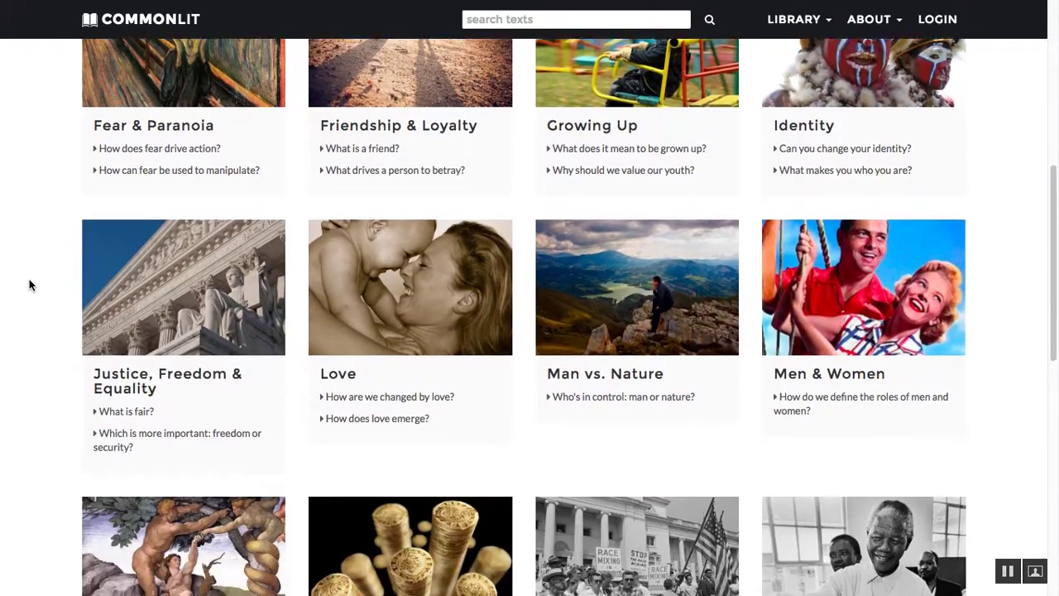
pyautogui.scroll(-3, 29, 285)
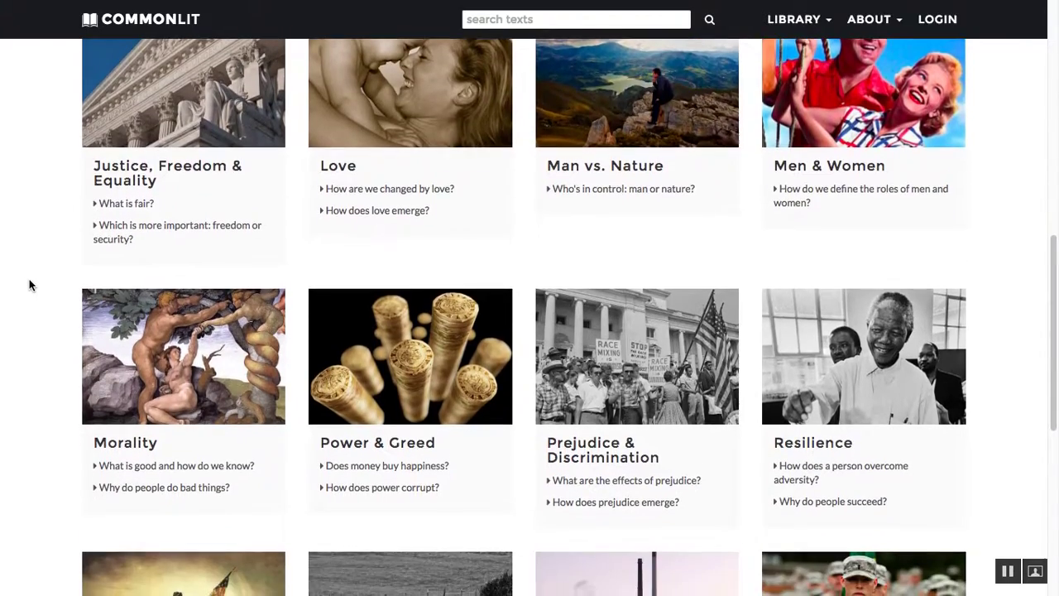
pyautogui.scroll(-4, 29, 285)
pyautogui.scroll(-1, 29, 285)
pyautogui.scroll(-1, 29, 283)
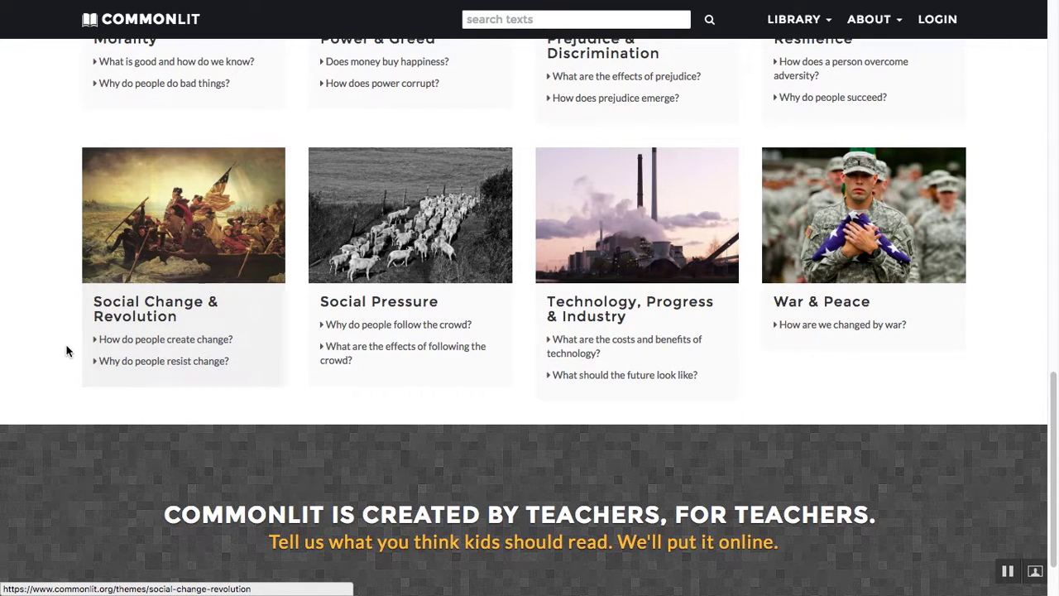
pyautogui.scroll(4, 727, 395)
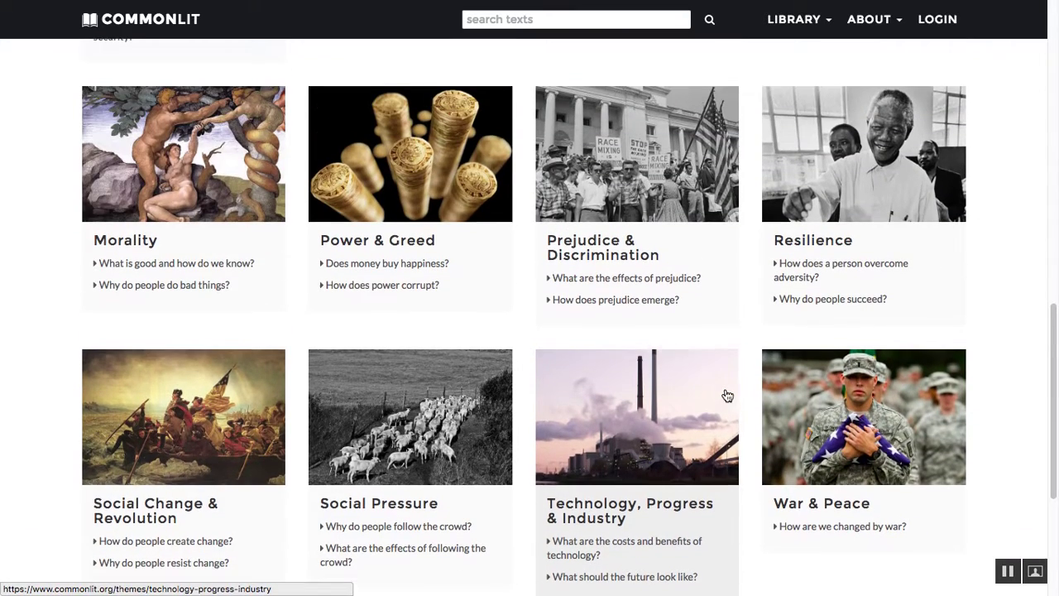
# Under Prejudice & Discrimination, 'What are the effects of prejudice?', open 7th-8th grade text Désirée's Baby.
pyautogui.click(670, 239)
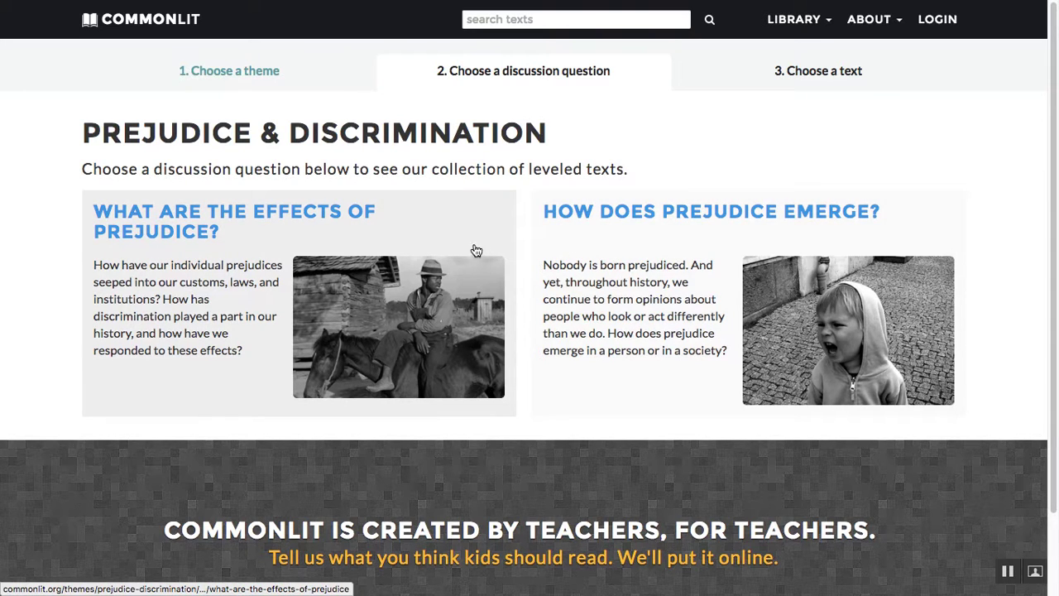
pyautogui.click(479, 230)
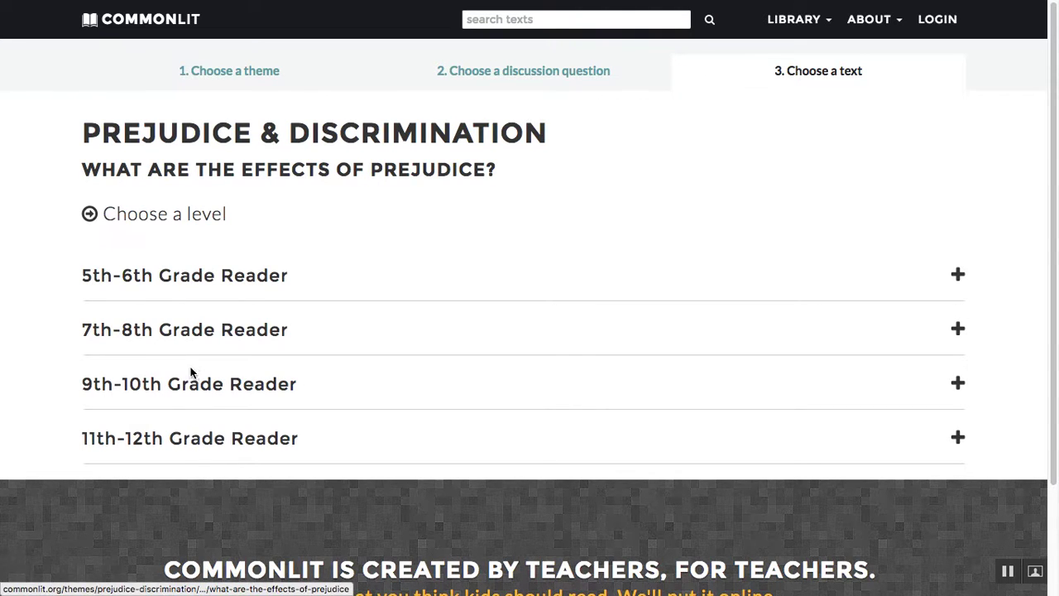
pyautogui.click(234, 331)
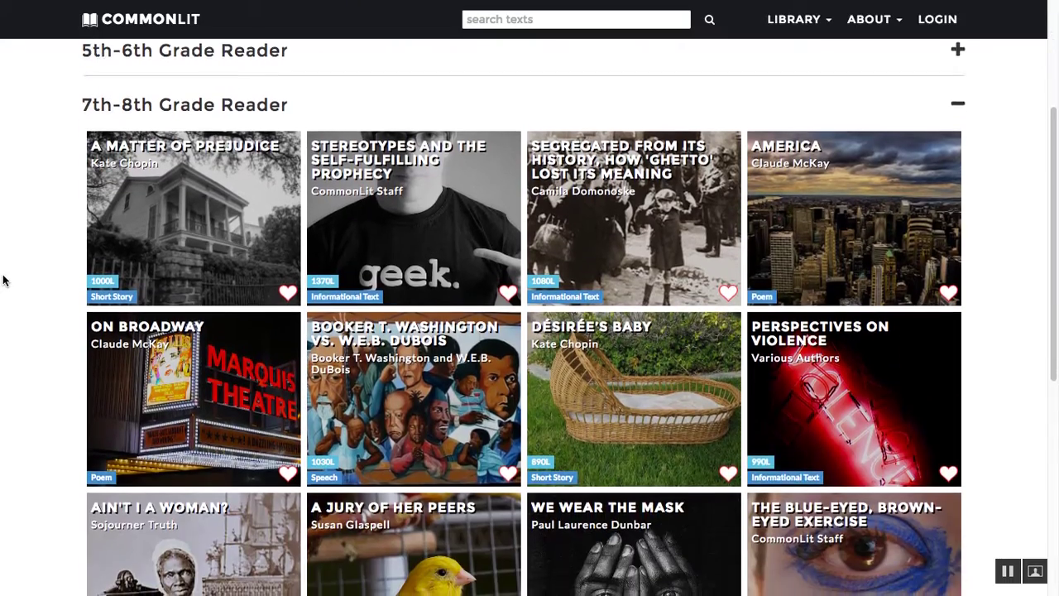
pyautogui.scroll(-3, 3, 281)
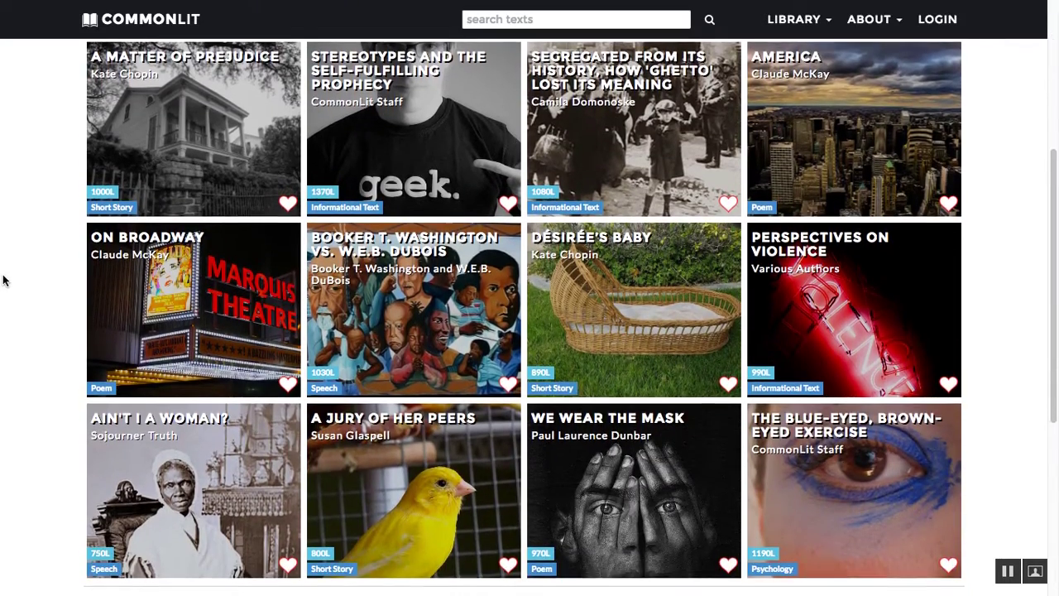
pyautogui.scroll(4, 4, 281)
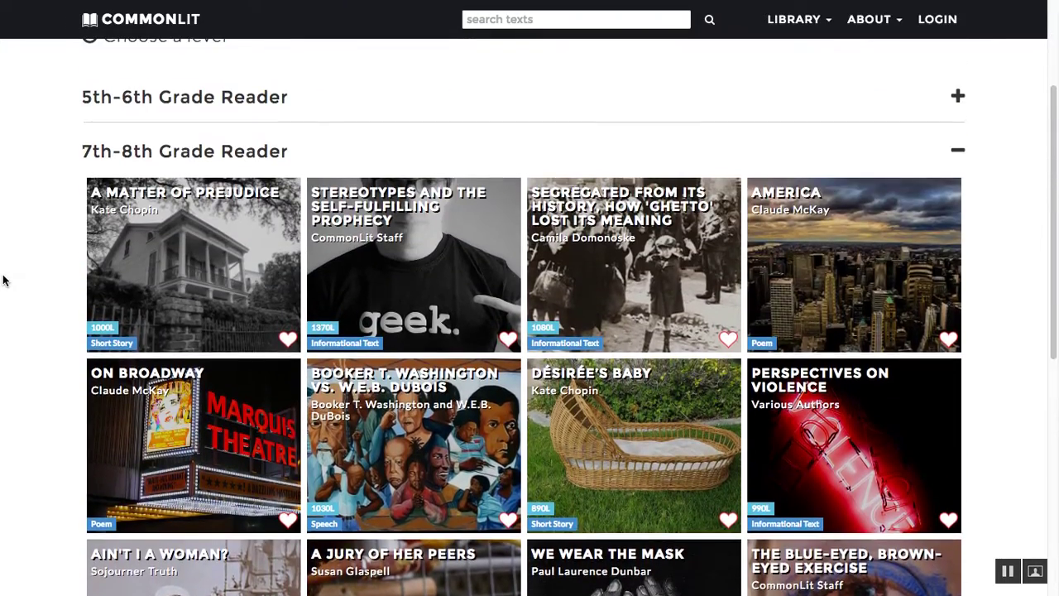
pyautogui.scroll(-2, 3, 282)
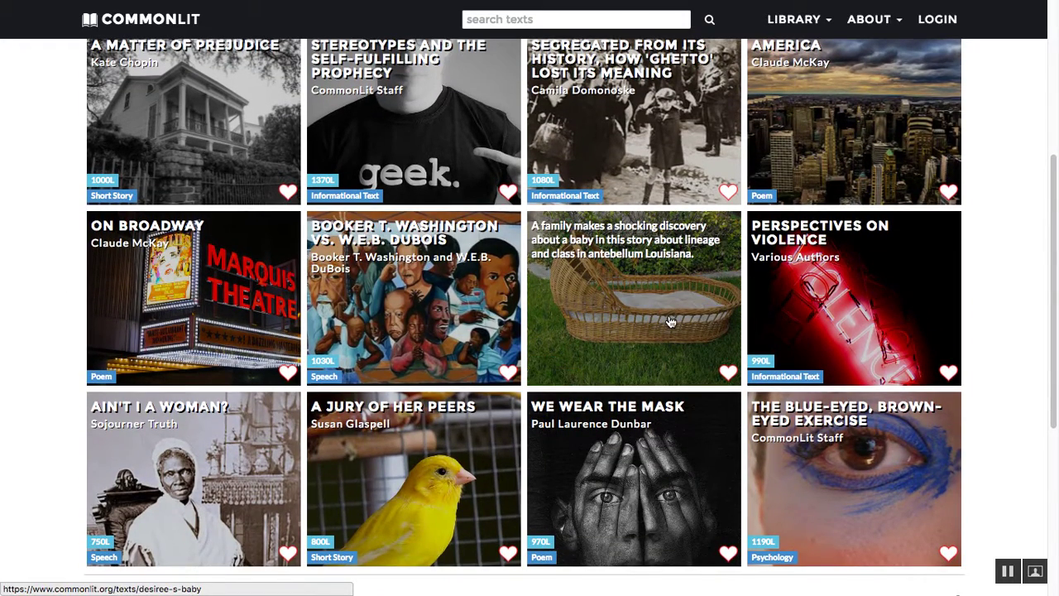
pyautogui.click(673, 282)
# Show text-dependent question 1 beside Désirée's Baby and activate DocentEDU on the page.
pyautogui.scroll(-1, 51, 346)
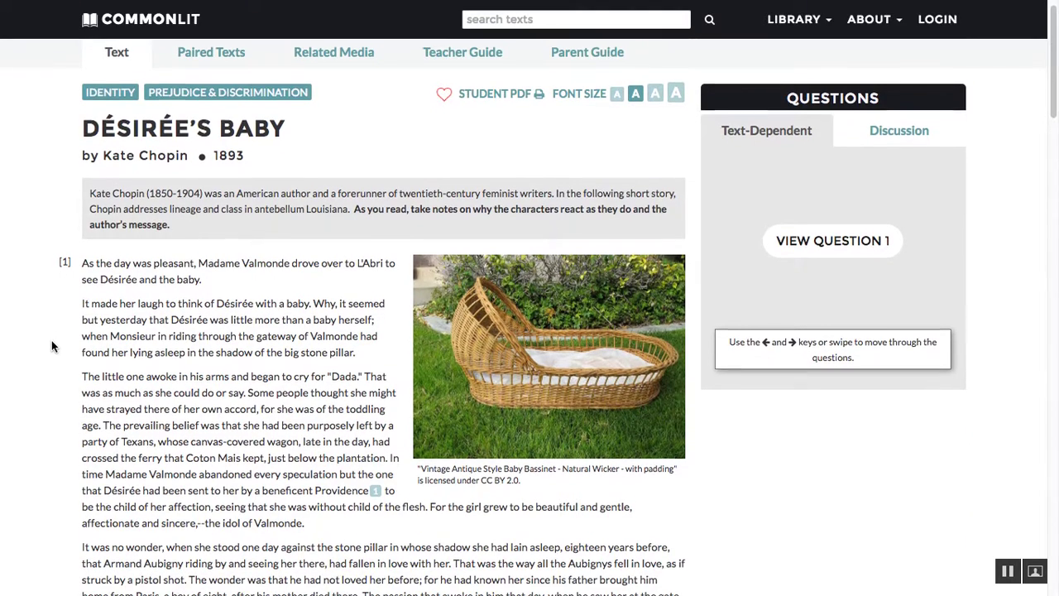
pyautogui.scroll(-5, 52, 345)
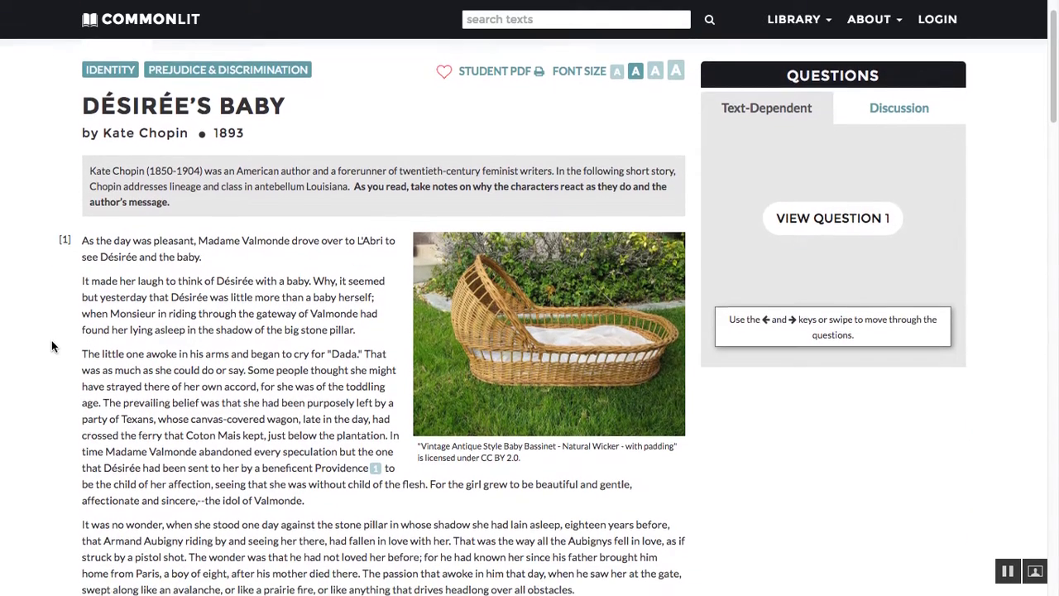
pyautogui.scroll(-10, 51, 340)
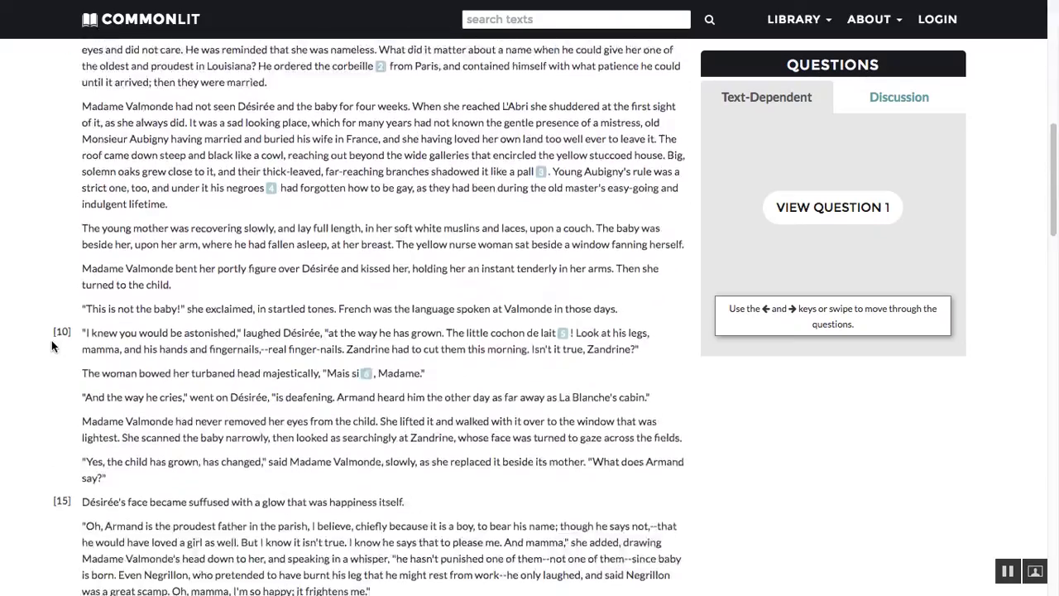
pyautogui.scroll(-15, 64, 262)
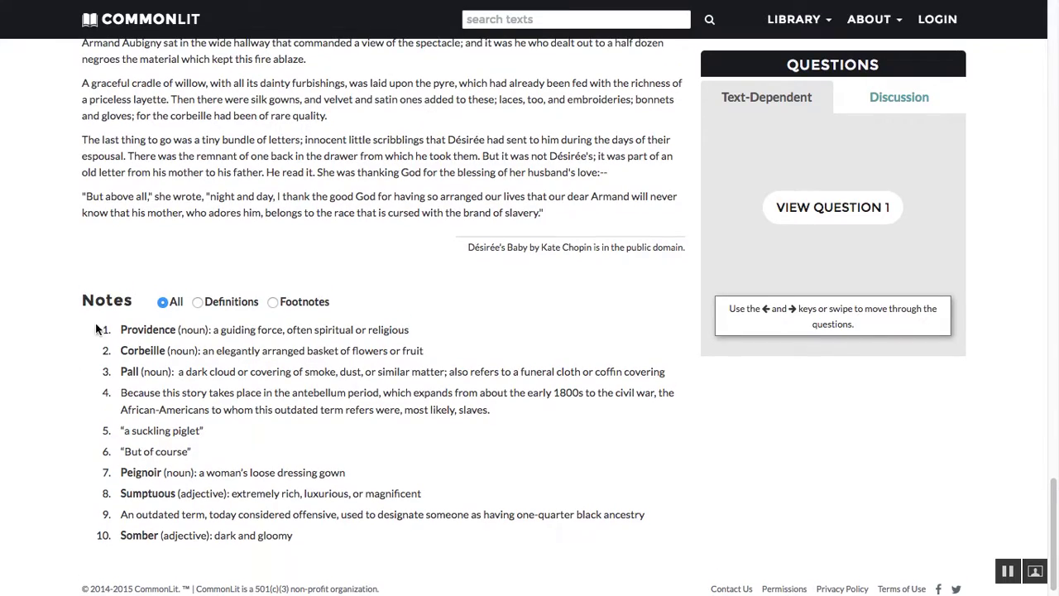
pyautogui.scroll(15, 377, 356)
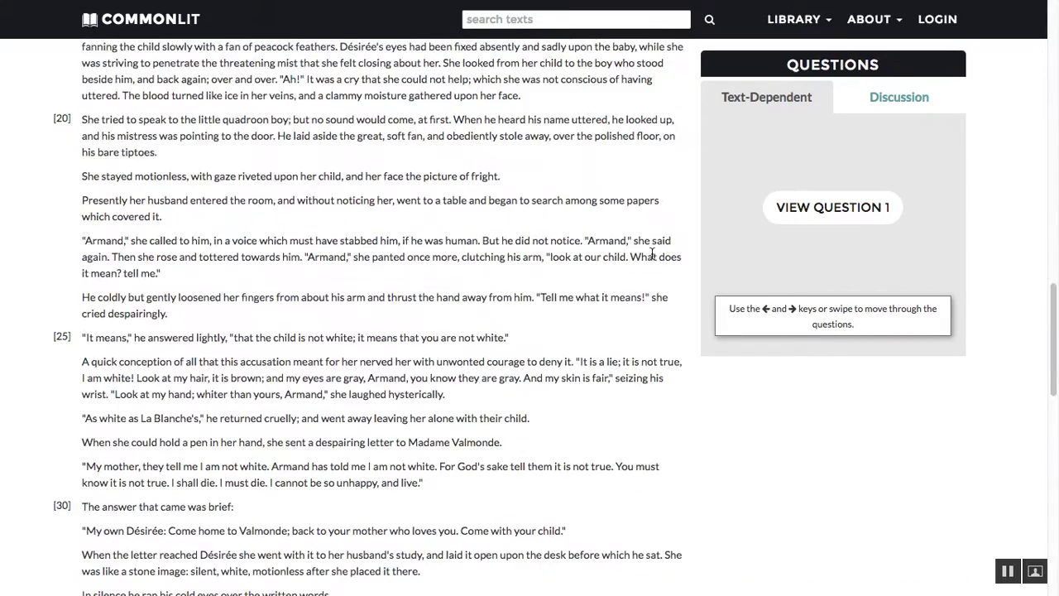
pyautogui.click(892, 220)
pyautogui.scroll(20, 986, 245)
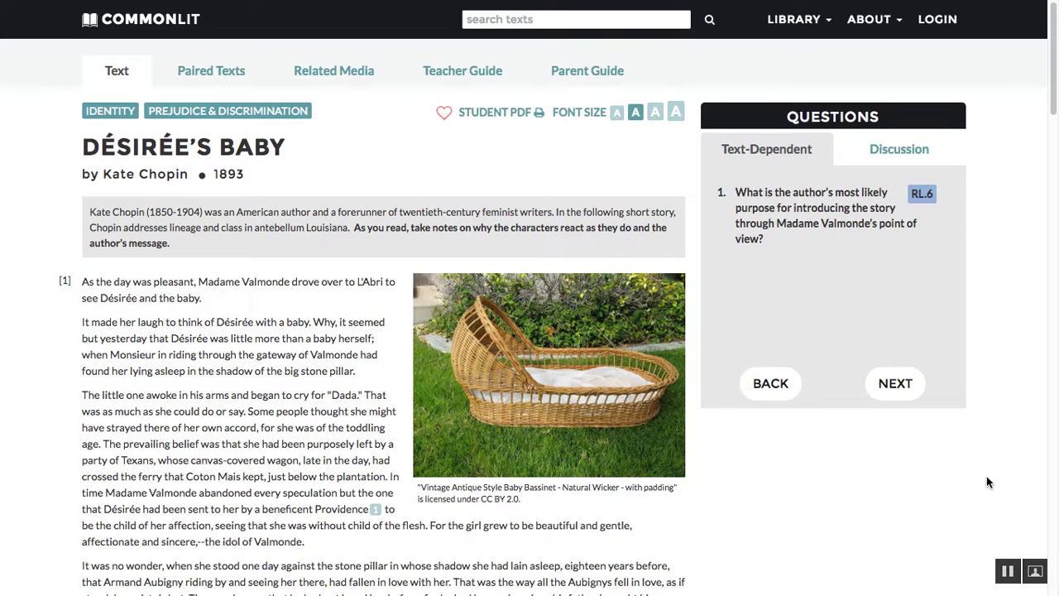
pyautogui.moveTo(840, 3)
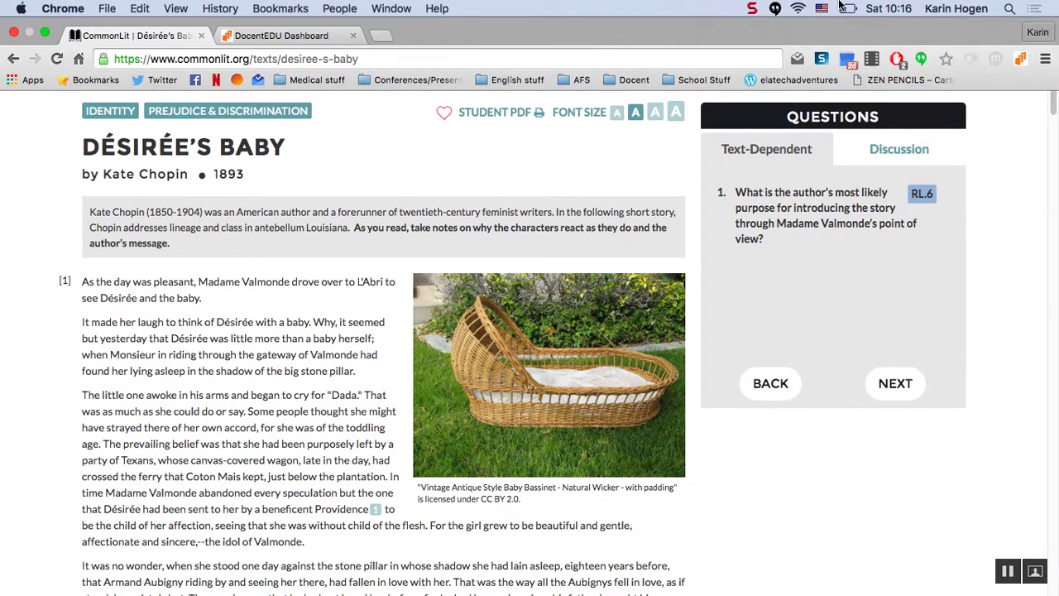
pyautogui.click(1020, 43)
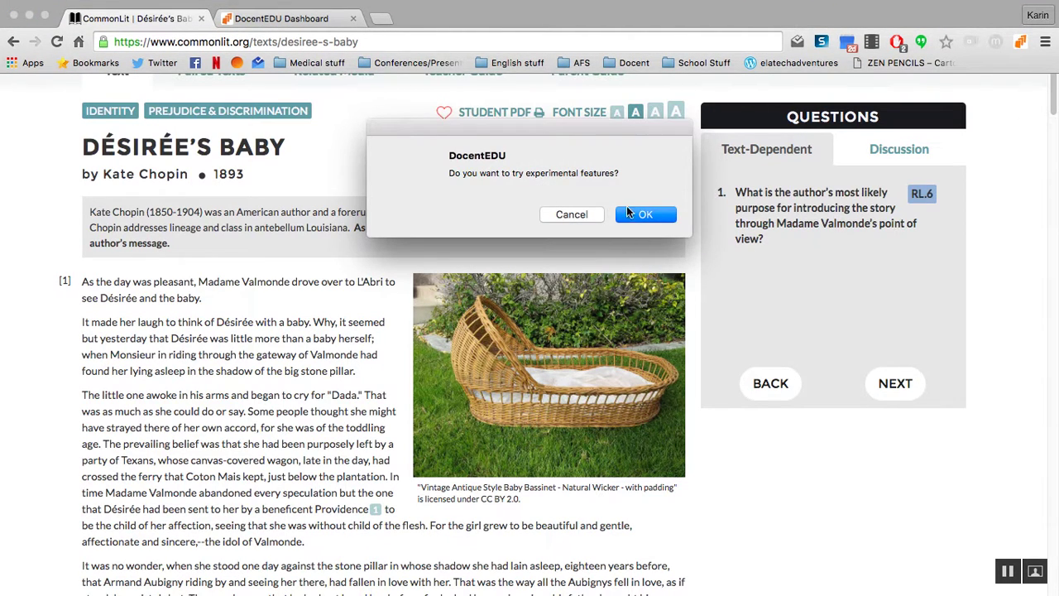
# Accept DocentEDU's offer to try experimental features.
pyautogui.click(638, 214)
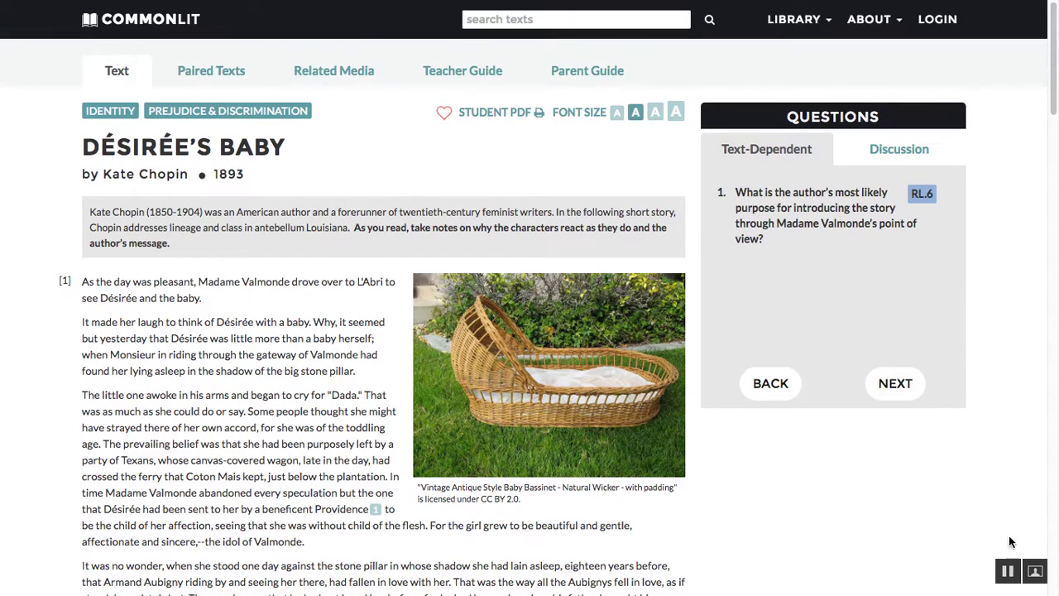
pyautogui.scroll(-3, 135, 341)
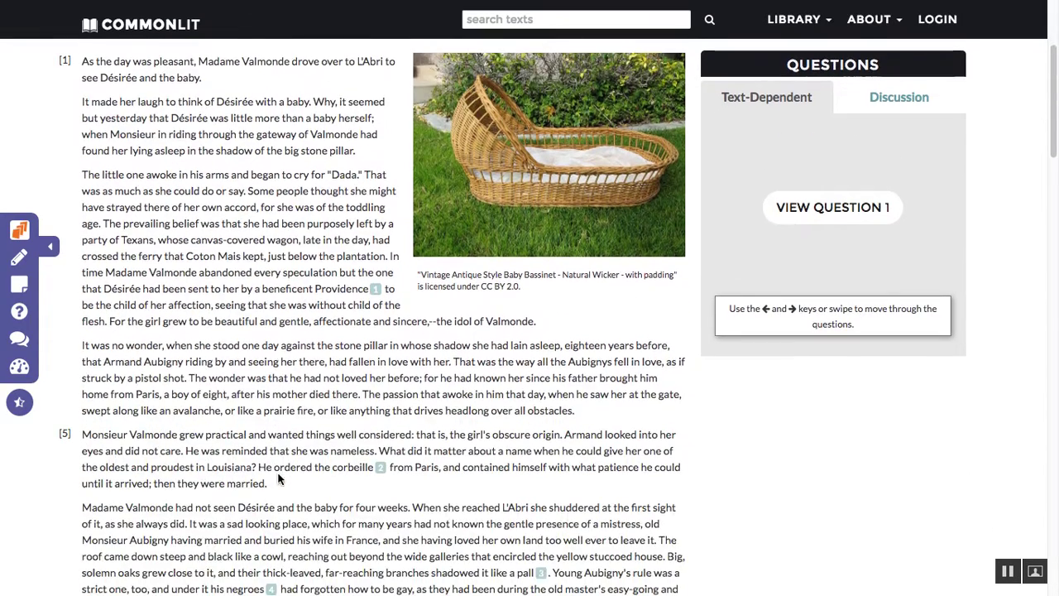
pyautogui.scroll(3, 136, 335)
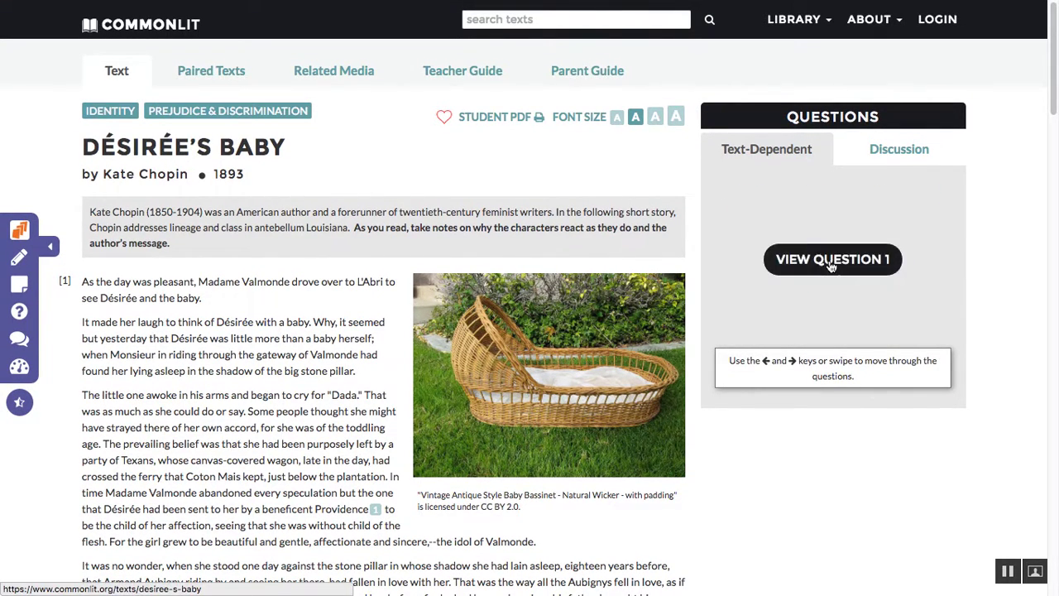
# Bring question 1 back up in the questions panel.
pyautogui.click(869, 267)
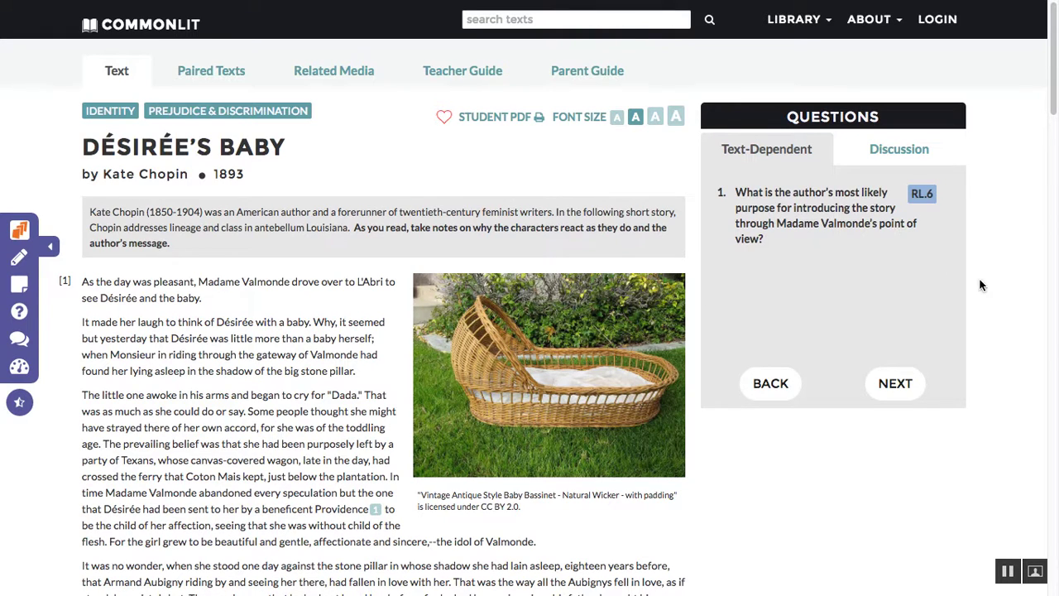
pyautogui.scroll(-1, 980, 285)
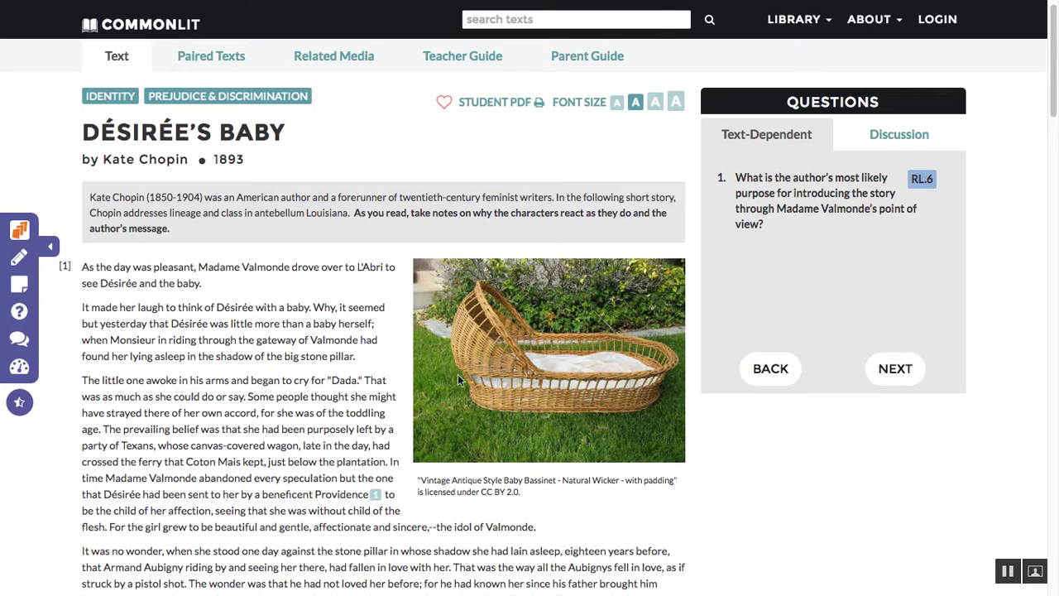
pyautogui.scroll(-4, 236, 386)
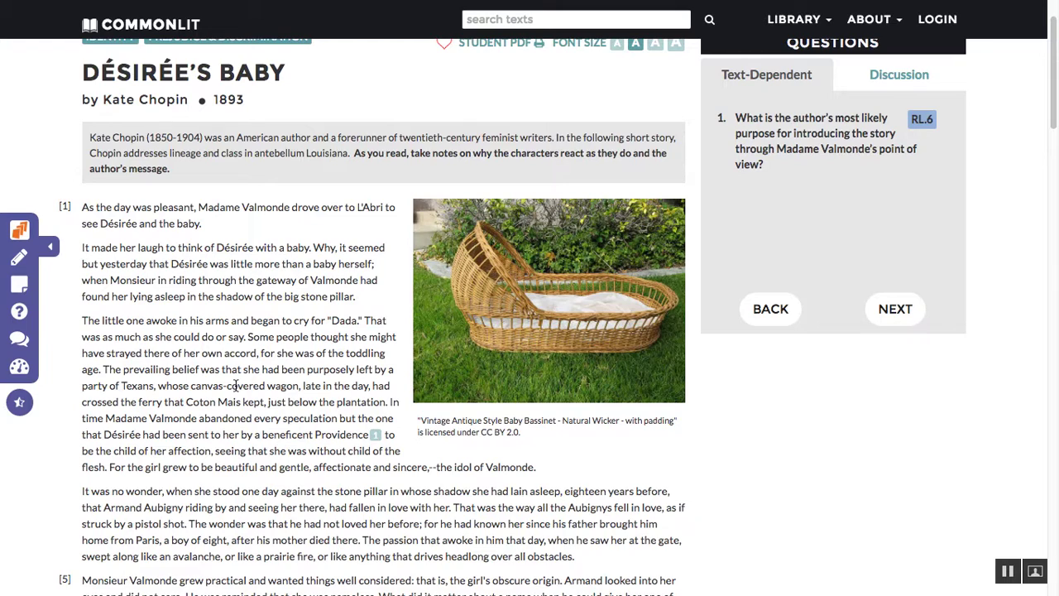
pyautogui.scroll(-3, 236, 386)
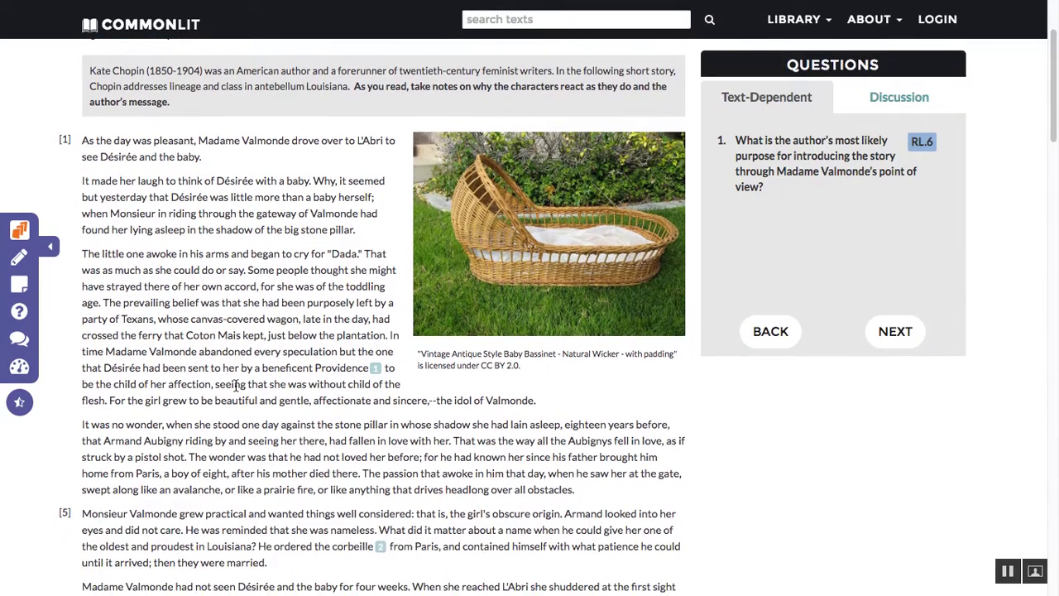
pyautogui.scroll(5, 235, 385)
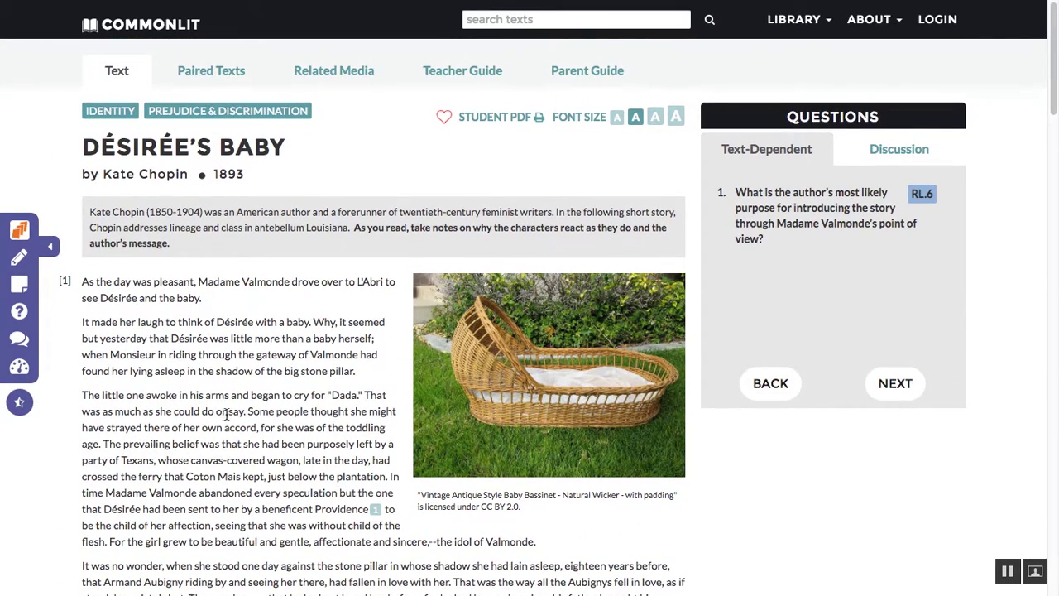
pyautogui.scroll(-3, 284, 450)
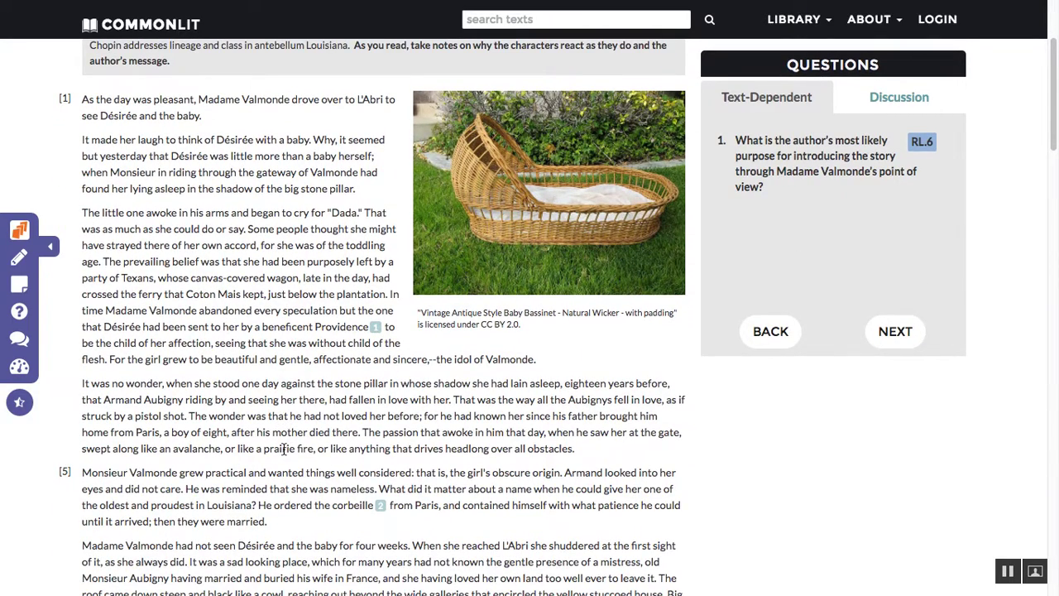
pyautogui.scroll(3, 283, 449)
pyautogui.scroll(-1, 283, 450)
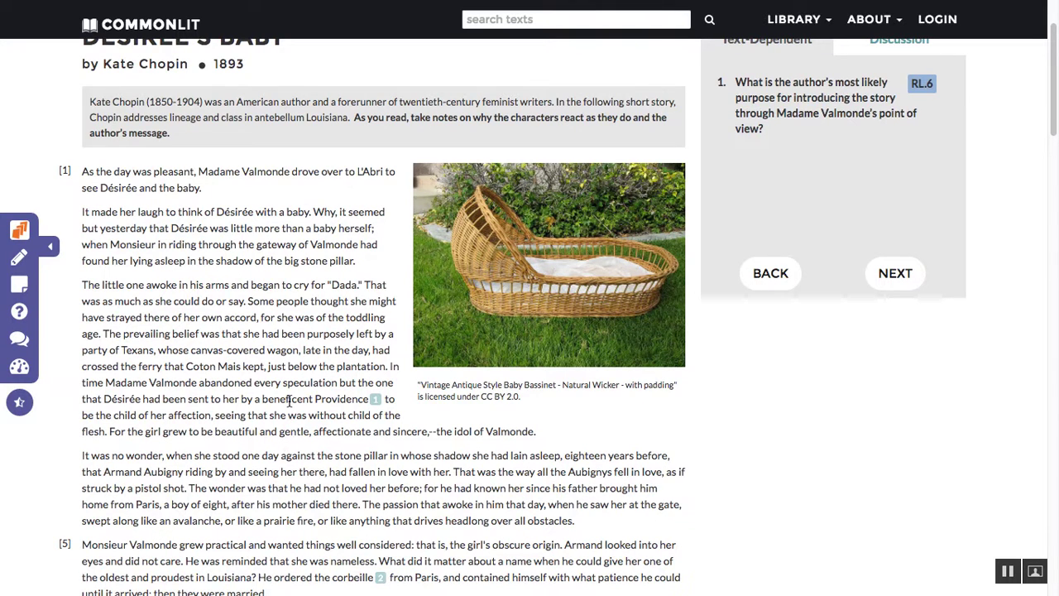
# Embed question 1's author's-purpose wording as a new question after paragraph 2.
pyautogui.scroll(1, 289, 400)
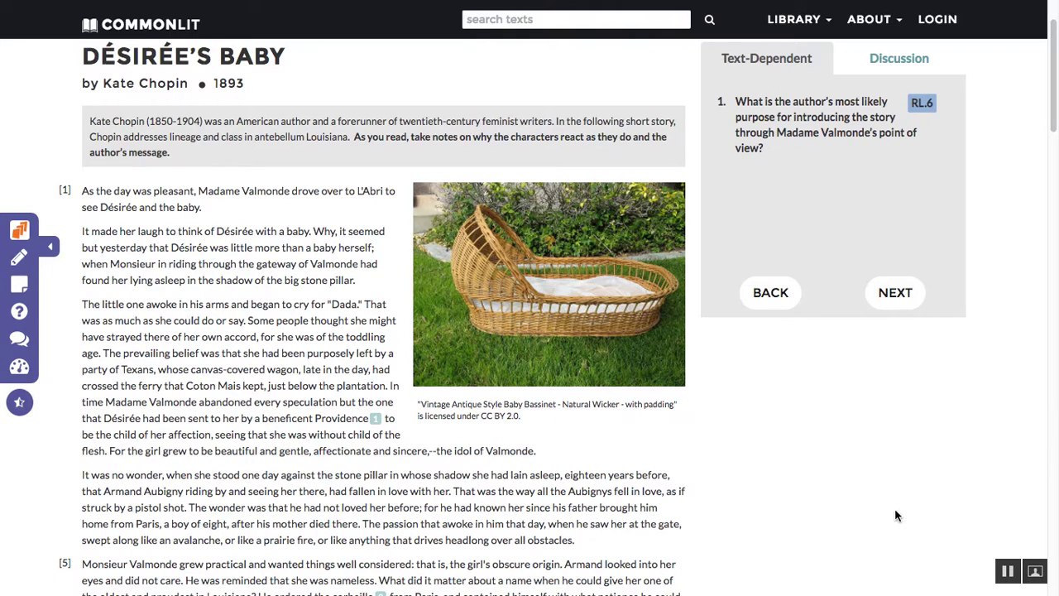
pyautogui.moveTo(768, 150); pyautogui.dragTo(733, 106)
pyautogui.hotkey('ctrl', 'c')
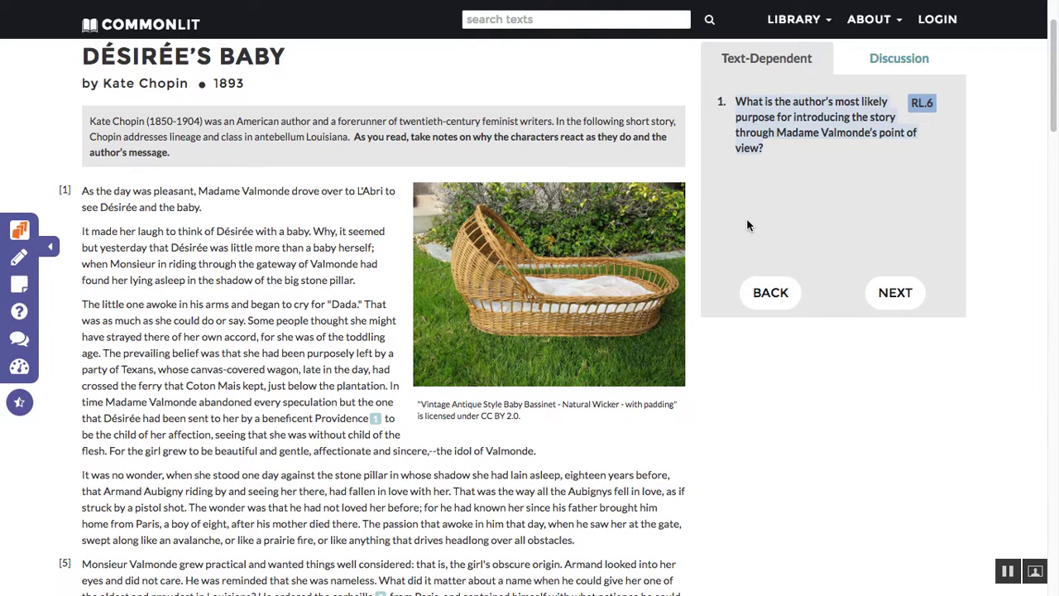
pyautogui.scroll(-3, 65, 280)
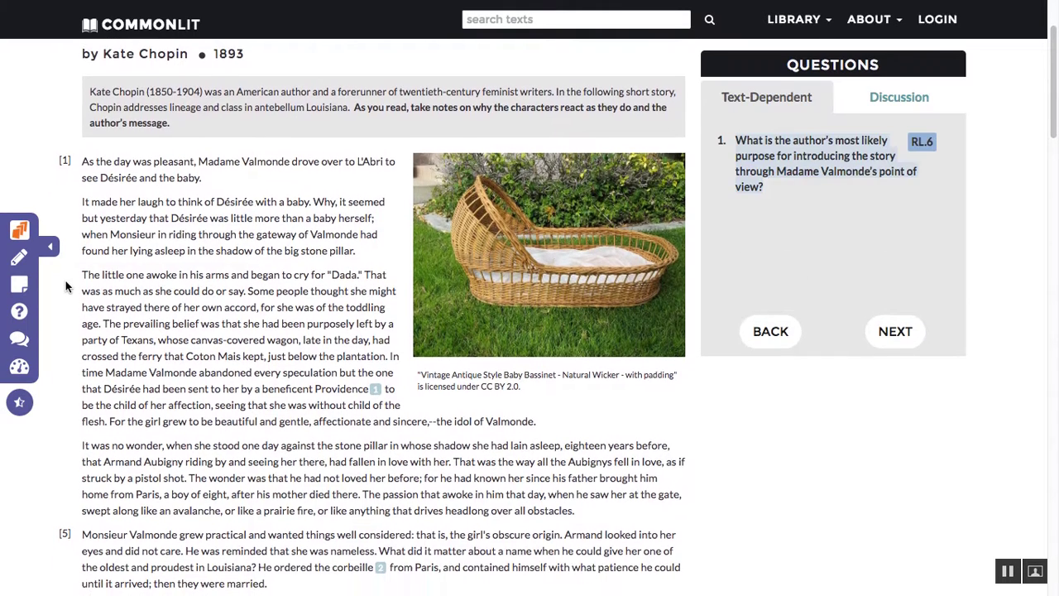
pyautogui.click(20, 316)
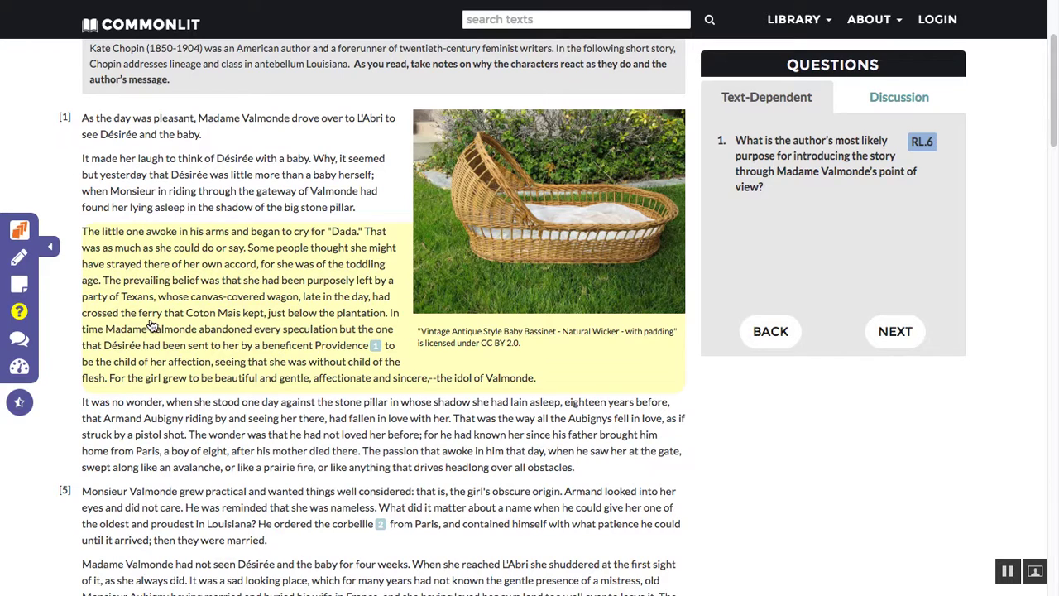
pyautogui.click(206, 187)
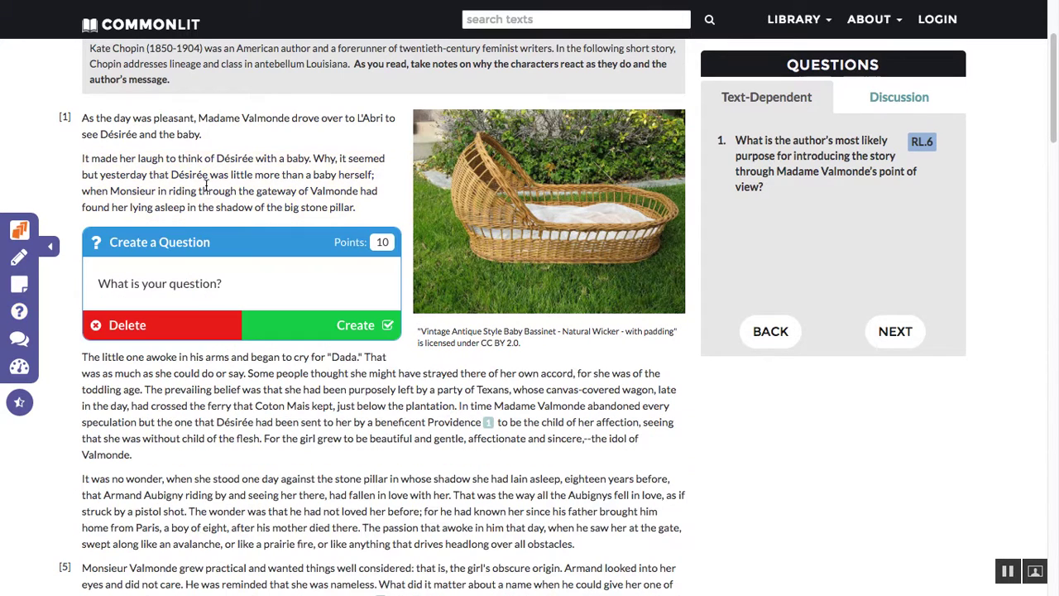
pyautogui.click(218, 290)
pyautogui.hotkey('ctrl', 'v')
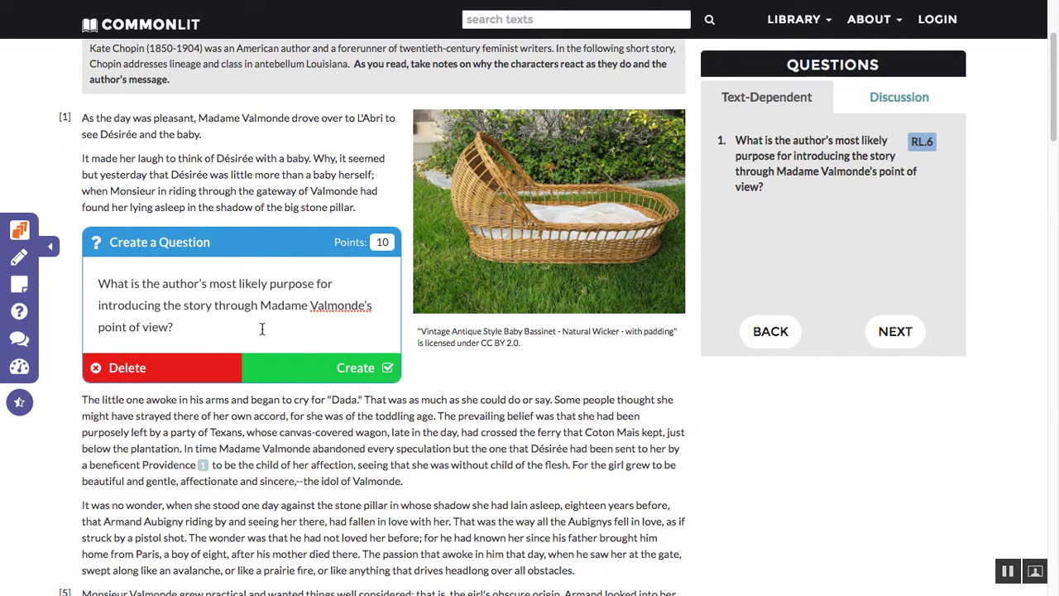
pyautogui.click(331, 374)
# Advance the questions panel to question 2.
pyautogui.scroll(-1, 325, 422)
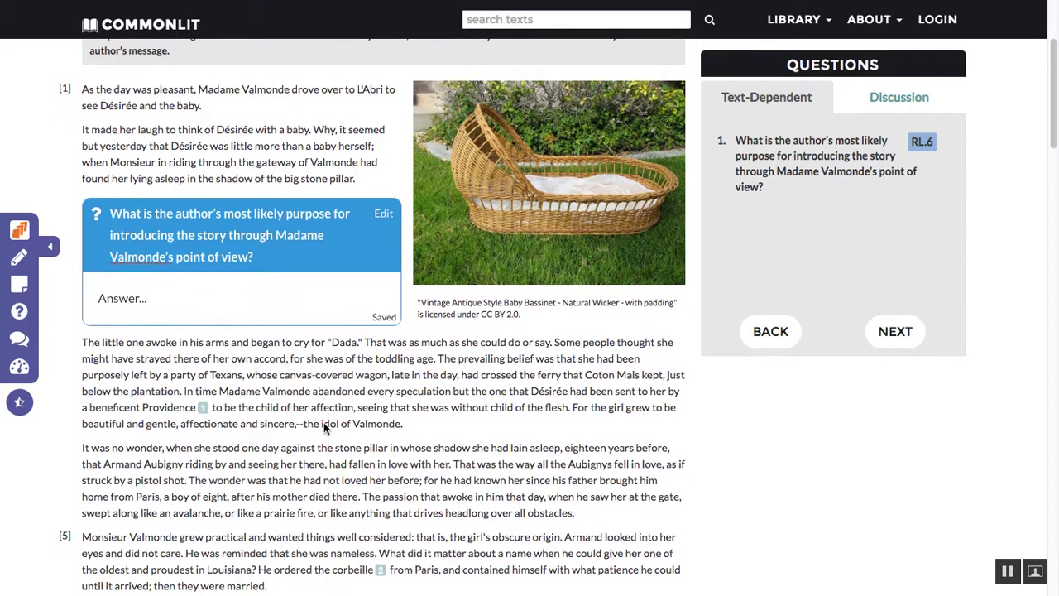
pyautogui.click(895, 331)
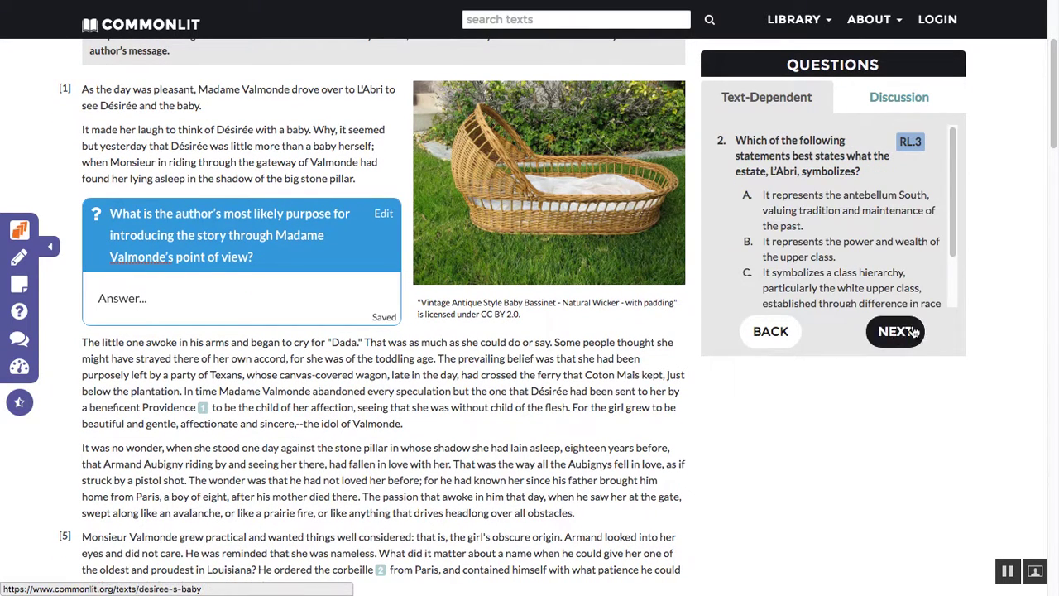
pyautogui.scroll(-1, 774, 216)
pyautogui.scroll(2, 776, 214)
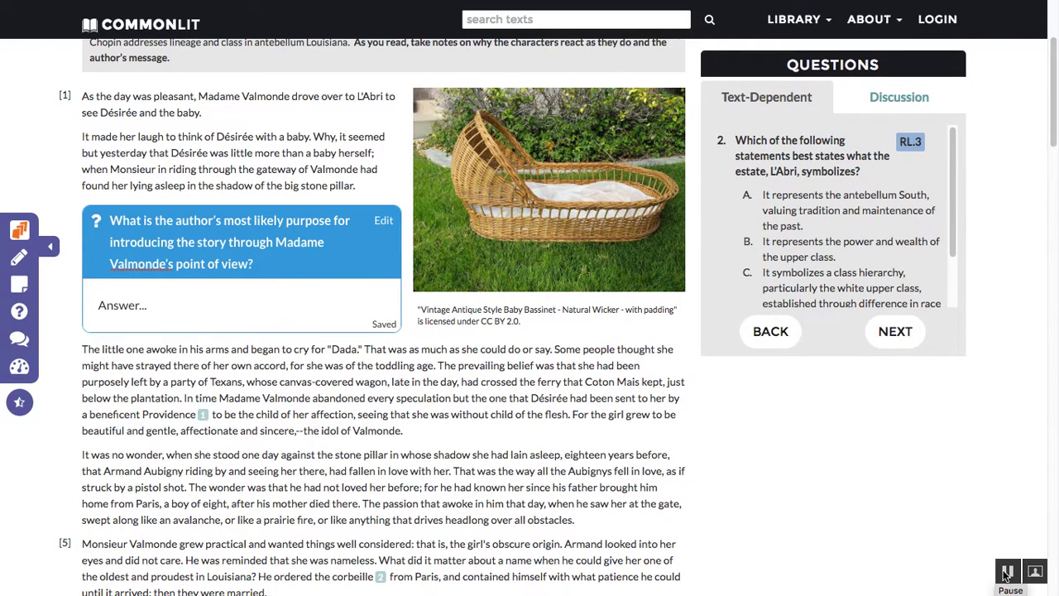
# Copy CommonLit's choices A and B into the L'Abri question as answers a and b.
pyautogui.scroll(-5, 425, 406)
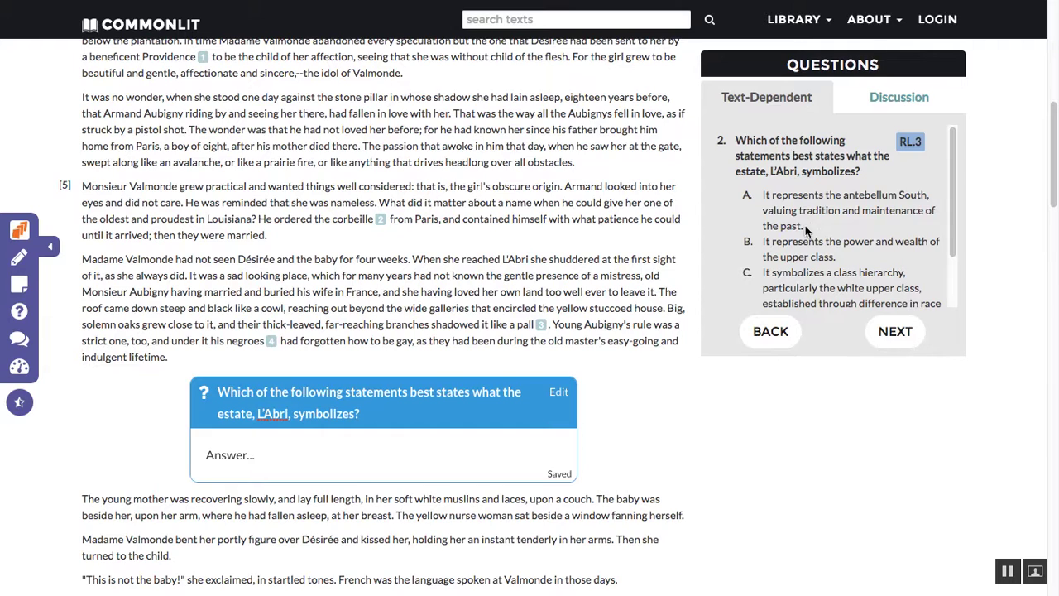
pyautogui.moveTo(764, 193); pyautogui.dragTo(805, 223)
pyautogui.hotkey('ctrl', 'c')
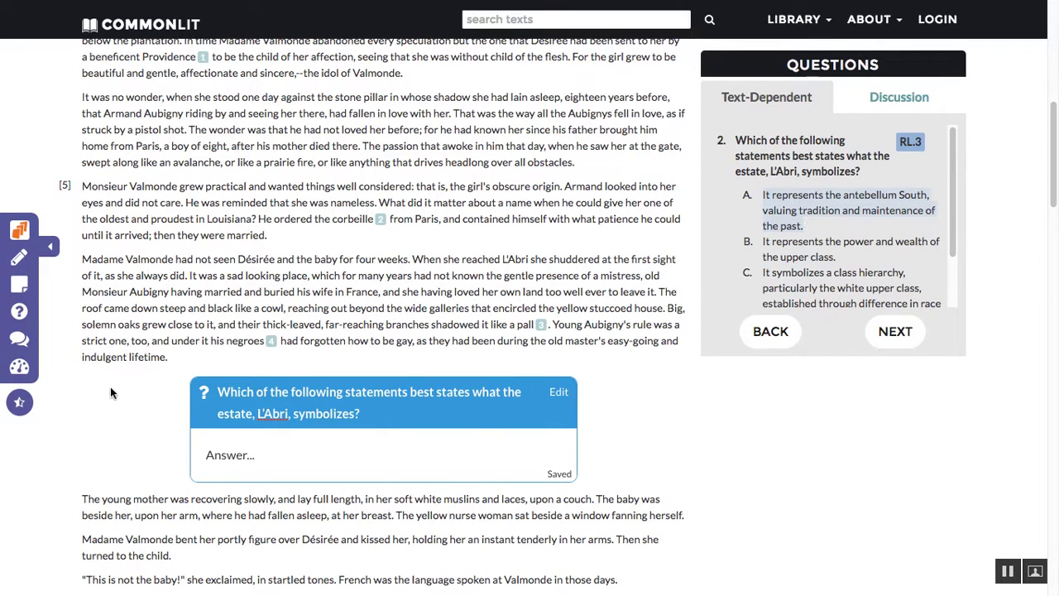
pyautogui.click(251, 465)
pyautogui.hotkey('ctrl', 'v')
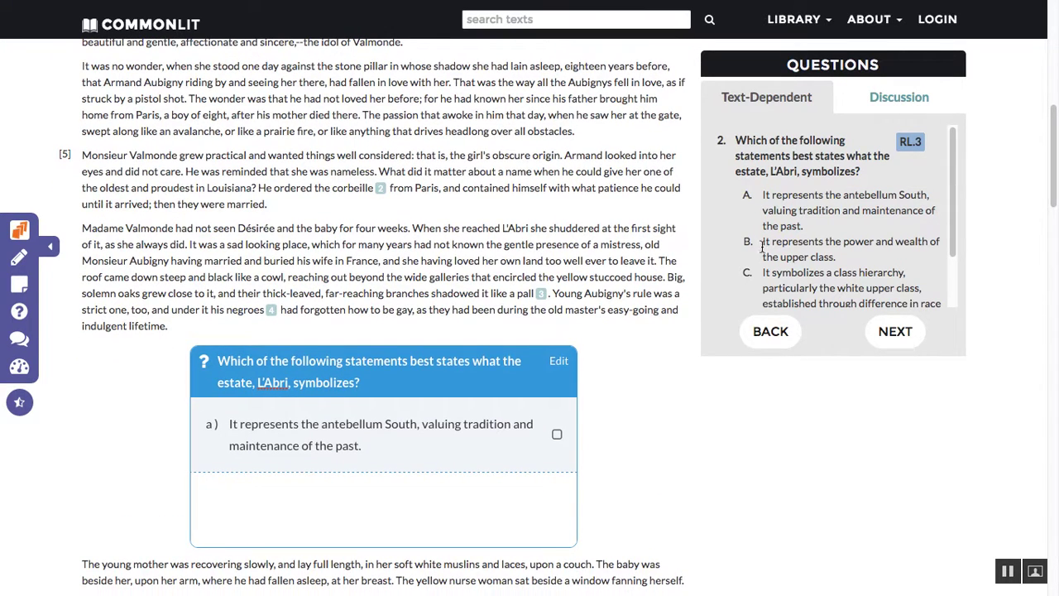
pyautogui.moveTo(765, 242); pyautogui.dragTo(837, 259)
pyautogui.hotkey('ctrl', 'c')
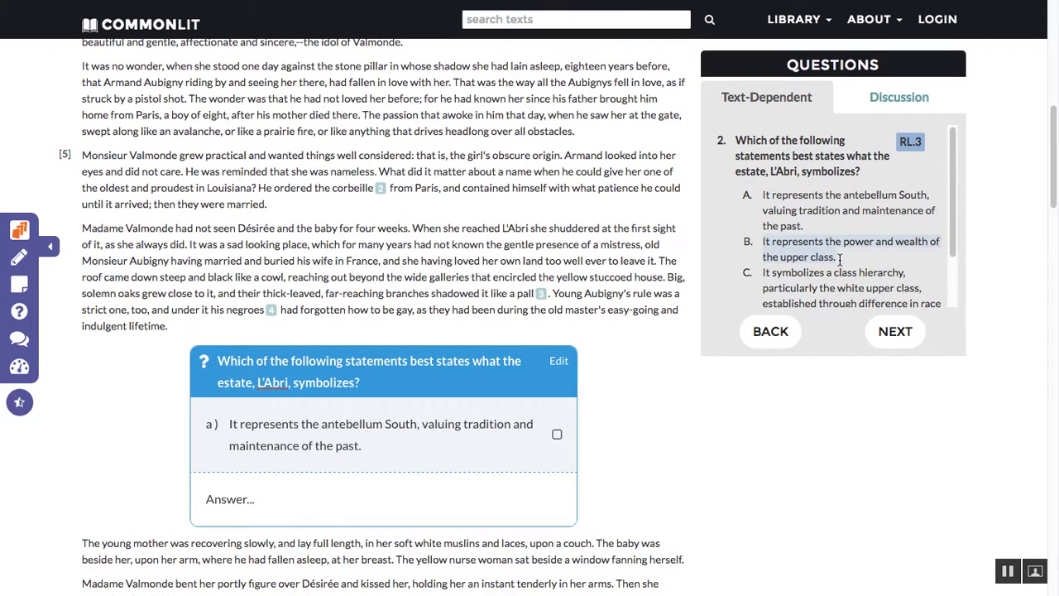
pyautogui.click(361, 509)
pyautogui.hotkey('ctrl', 'v')
pyautogui.press('Return')
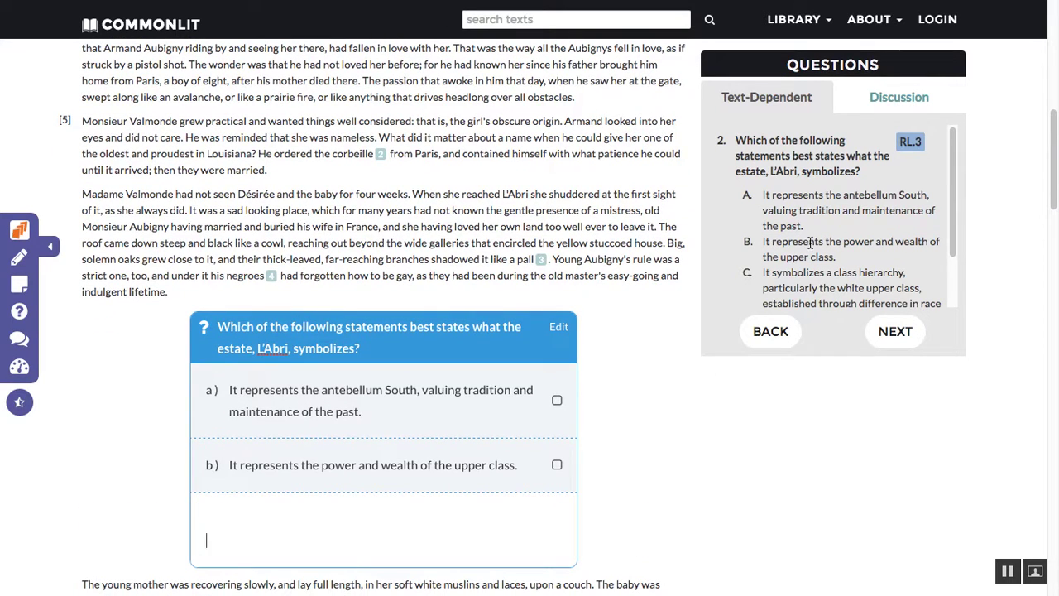
# Copy choices C and D in as answers c and d.
pyautogui.scroll(-1, 808, 241)
pyautogui.moveTo(822, 263); pyautogui.dragTo(767, 219)
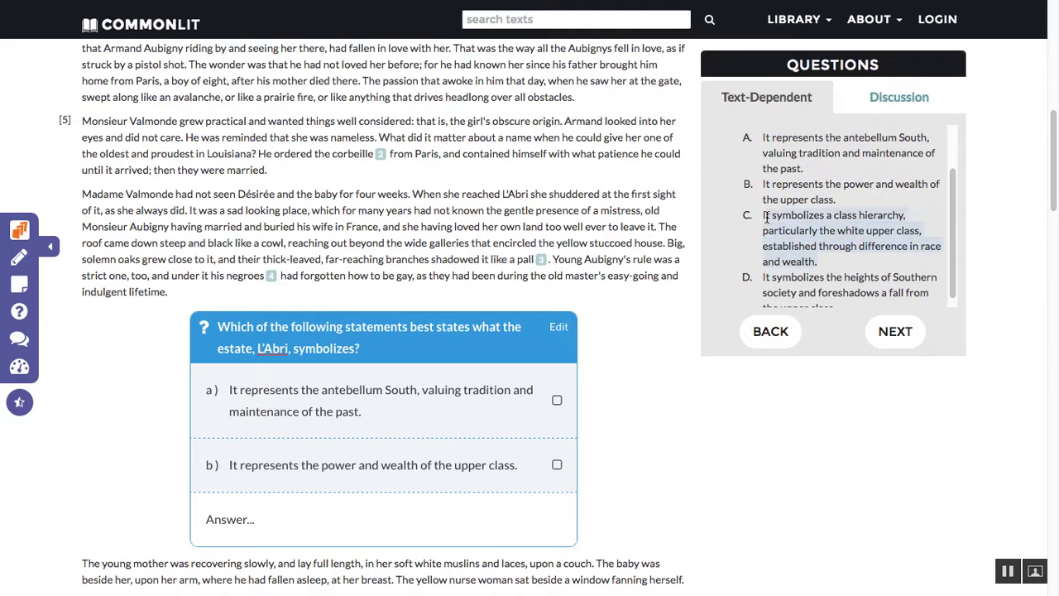
pyautogui.click(342, 520)
pyautogui.write('It symbolizes a class hierarchy, particularly the white upper class, established through difference in race and wealth.')
pyautogui.press('Return')
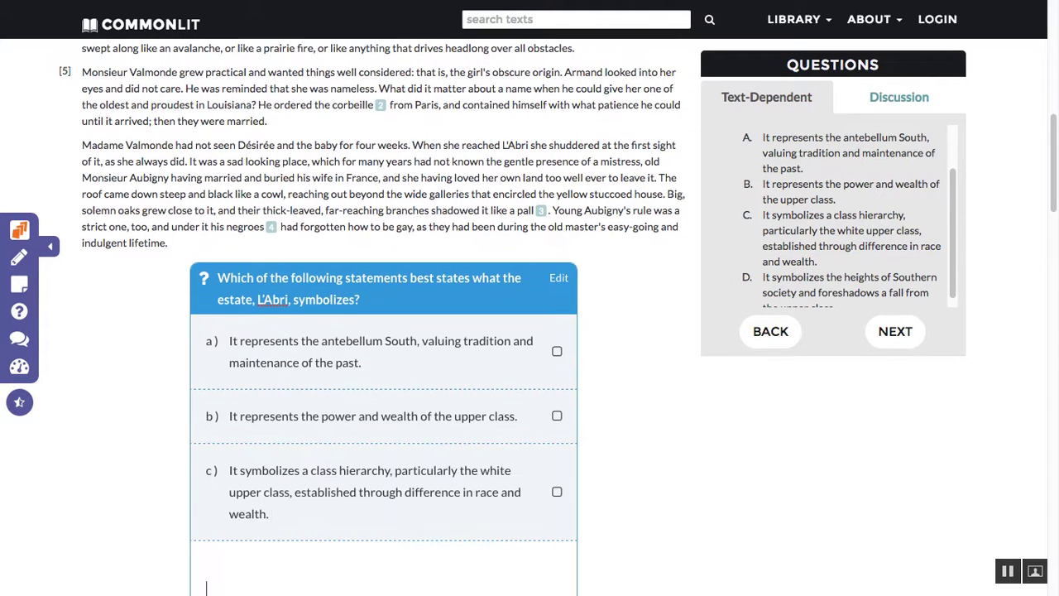
pyautogui.scroll(-2, 818, 267)
pyautogui.moveTo(836, 303); pyautogui.dragTo(763, 271)
pyautogui.hotkey('ctrl', 'c')
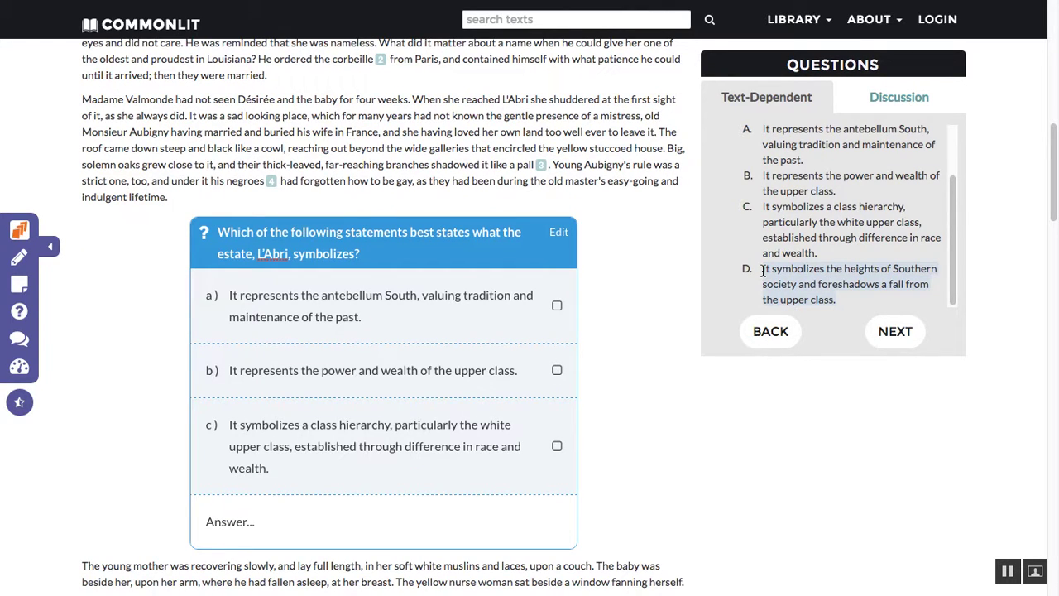
pyautogui.click(364, 531)
pyautogui.hotkey('ctrl', 'v')
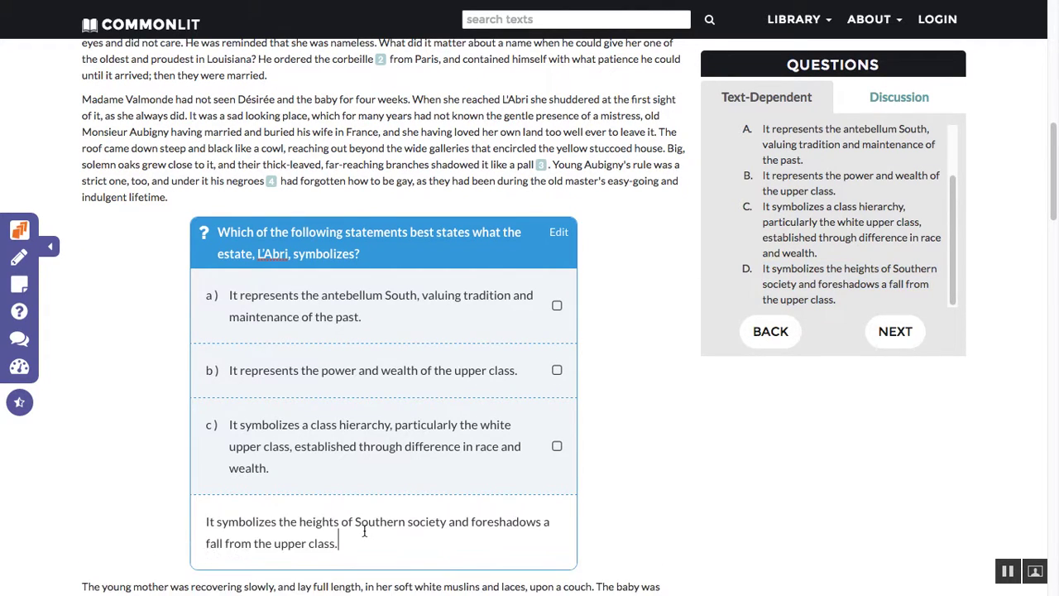
pyautogui.press('Return')
# Mark option c as correct and advance to question 3.
pyautogui.scroll(3, 597, 404)
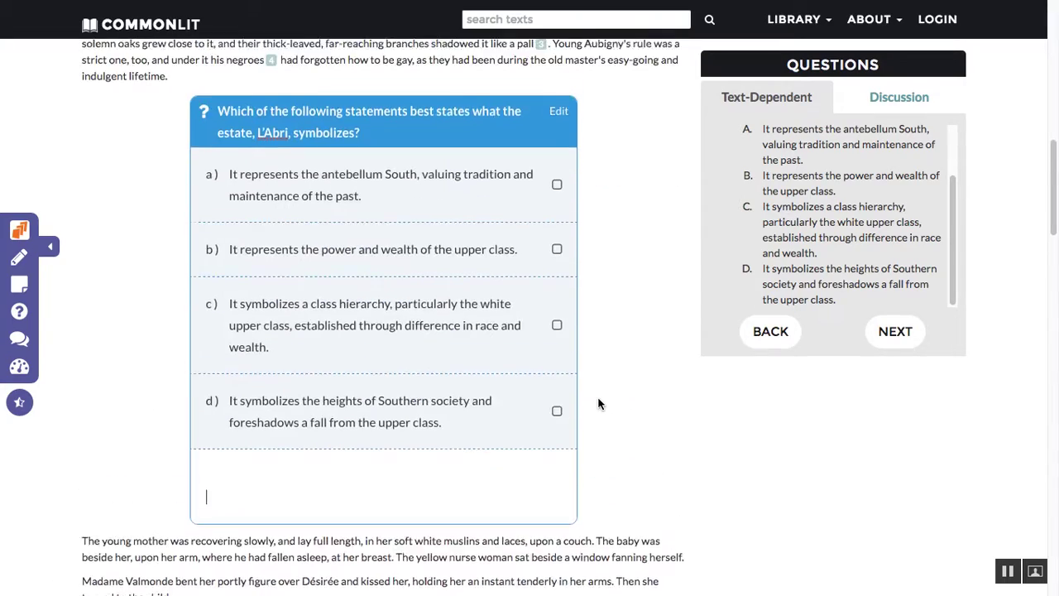
pyautogui.scroll(2, 599, 404)
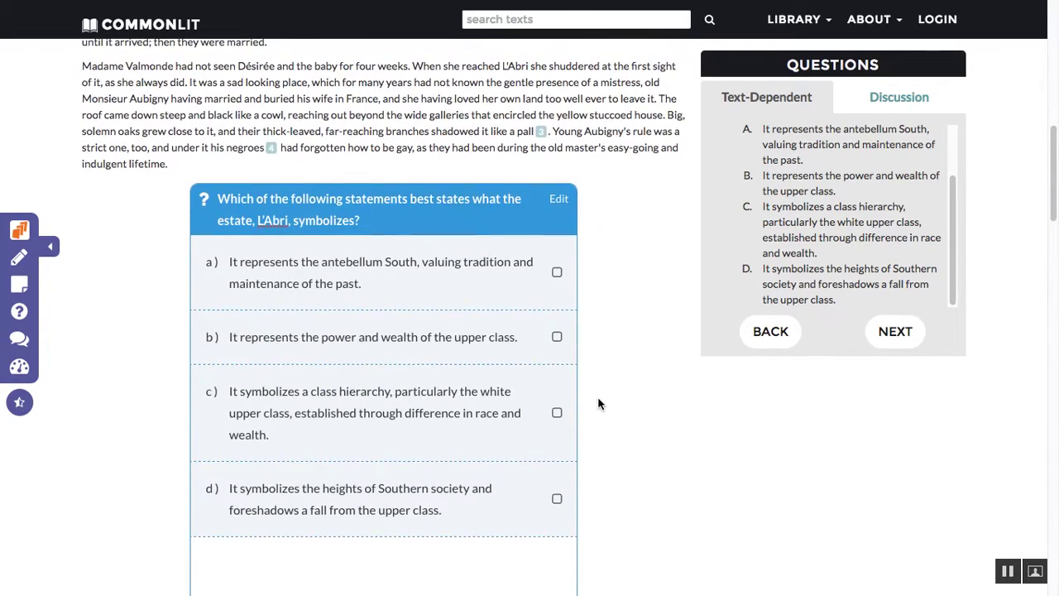
pyautogui.scroll(1, 600, 403)
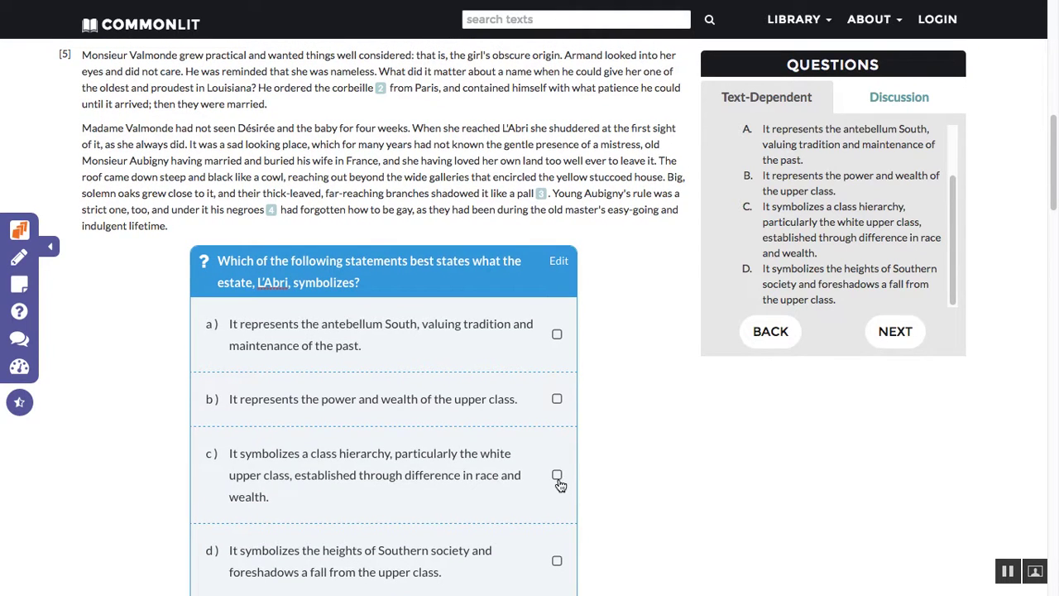
pyautogui.click(557, 473)
pyautogui.scroll(-1, 630, 412)
pyautogui.scroll(1, 630, 412)
pyautogui.scroll(-2, 629, 409)
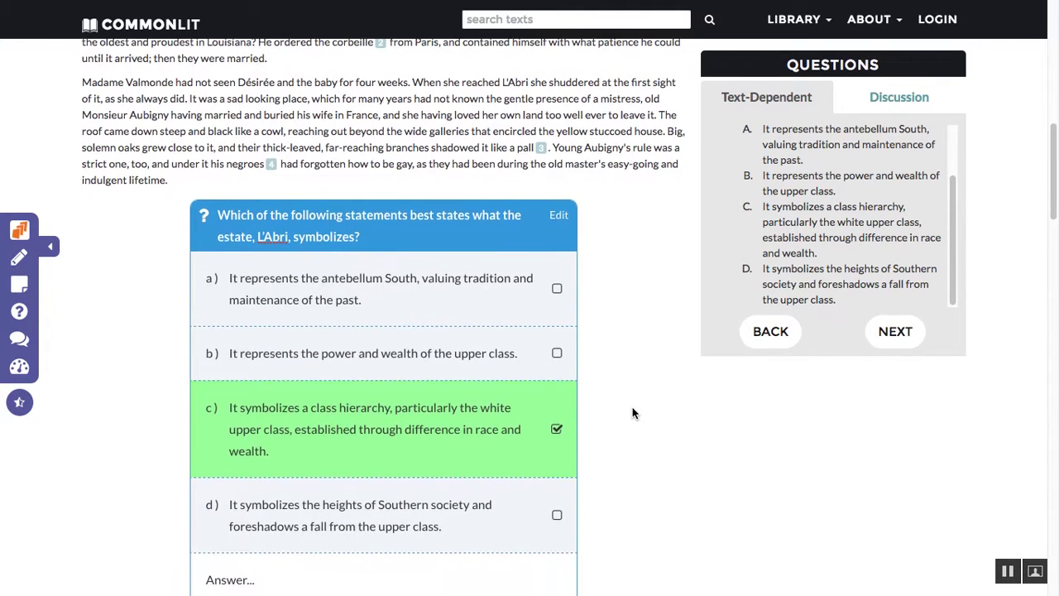
pyautogui.scroll(-1, 626, 383)
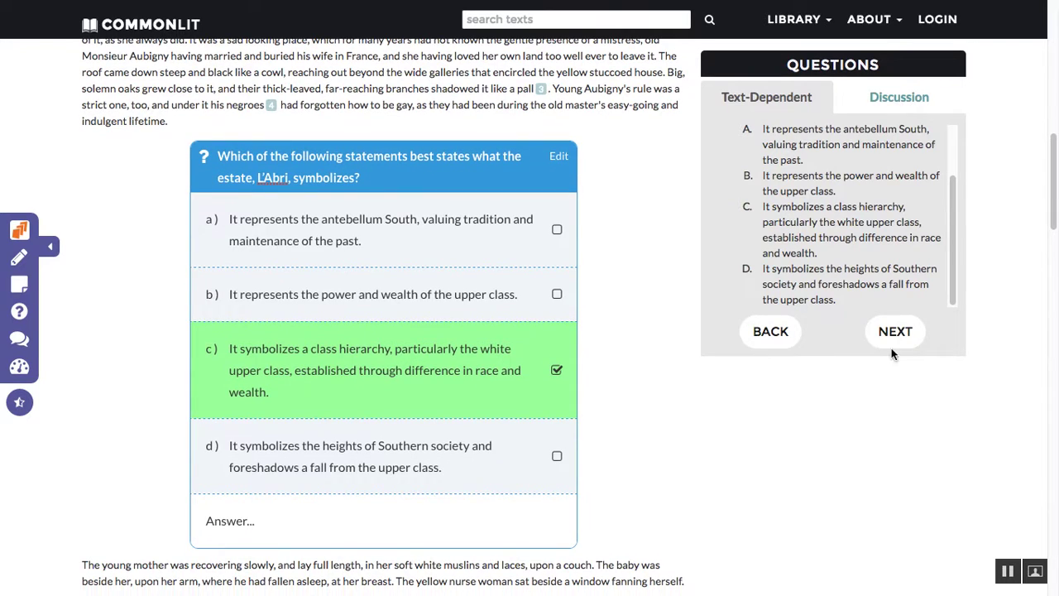
pyautogui.click(895, 331)
pyautogui.scroll(3, 856, 251)
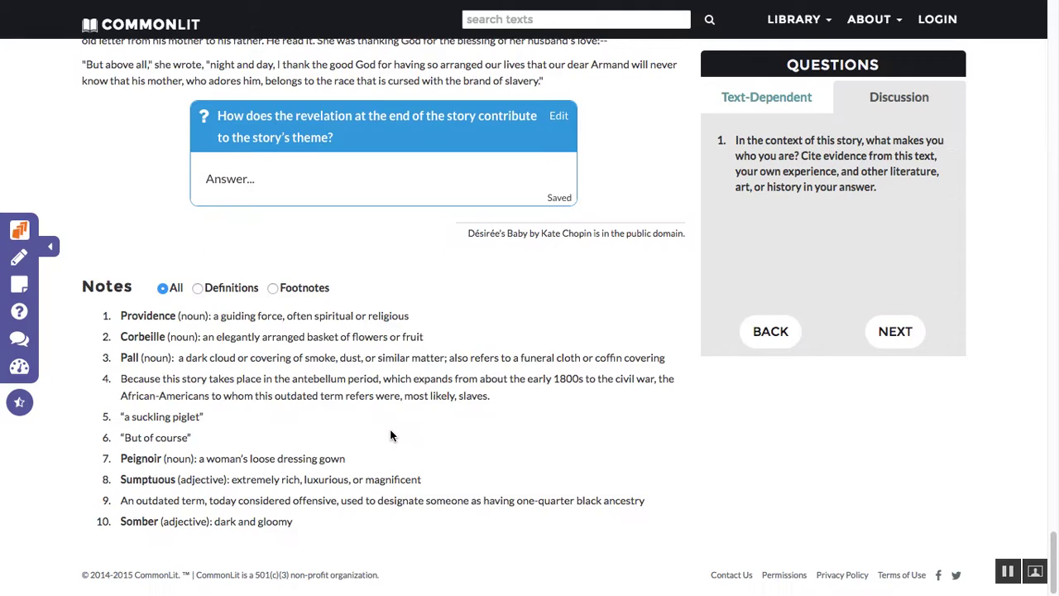
# Add a discussion below the last question asking what makes you who you are.
pyautogui.scroll(4, 390, 435)
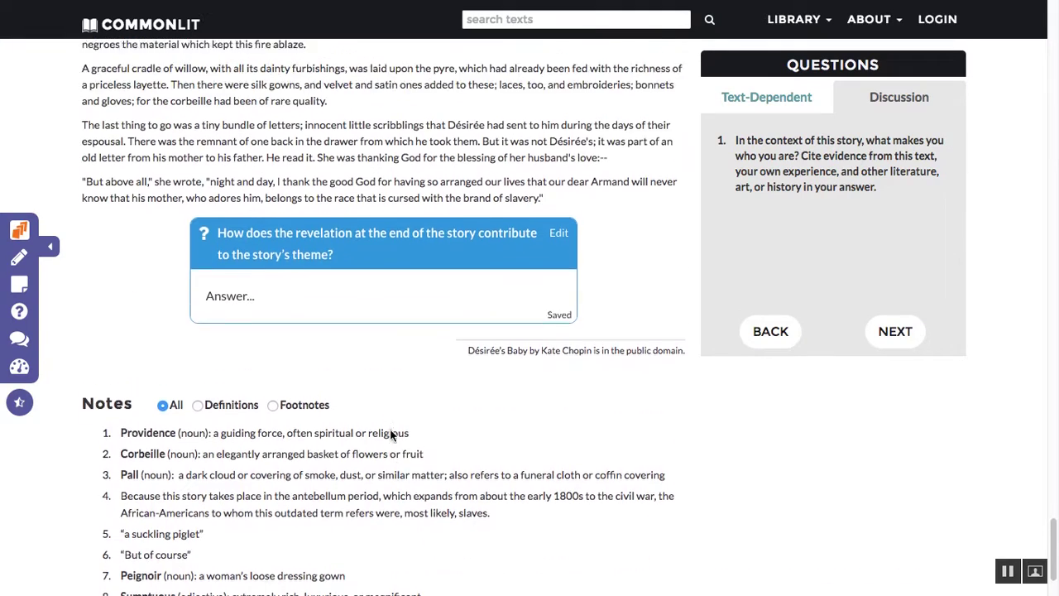
pyautogui.scroll(-1, 390, 435)
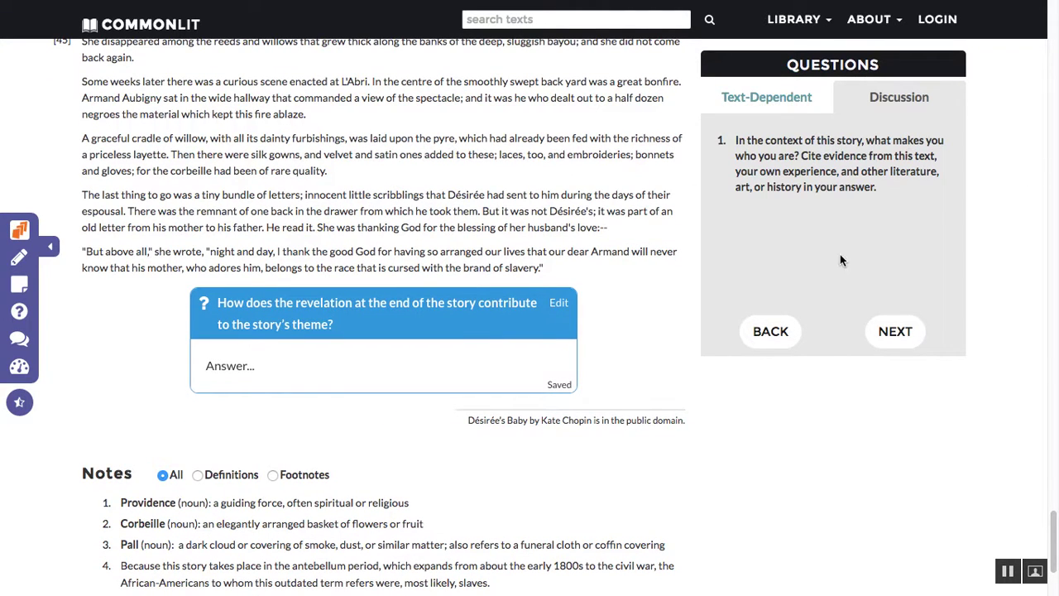
pyautogui.scroll(-2, 637, 321)
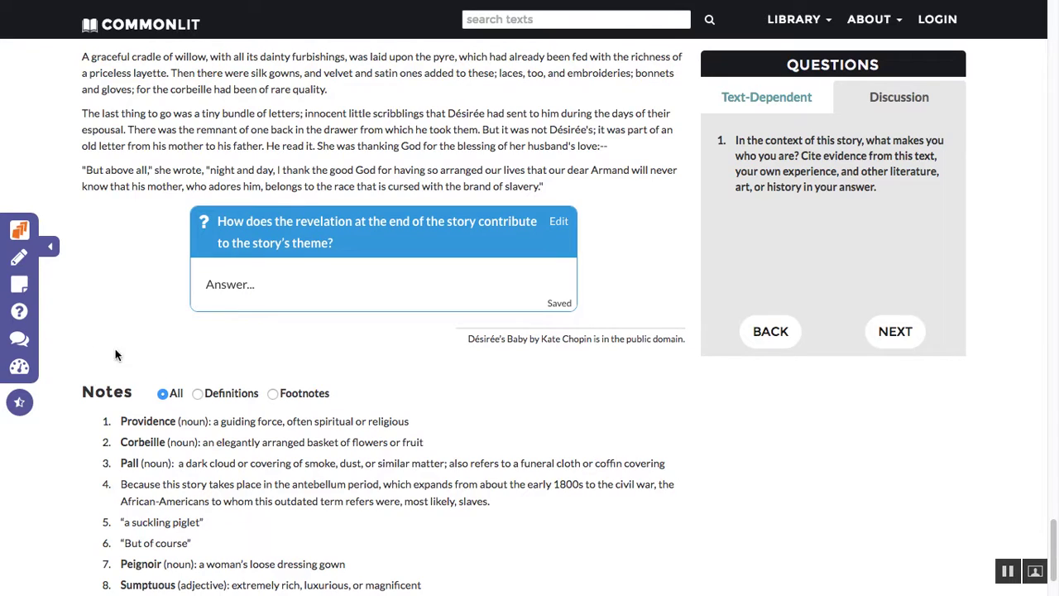
pyautogui.click(19, 341)
pyautogui.click(157, 274)
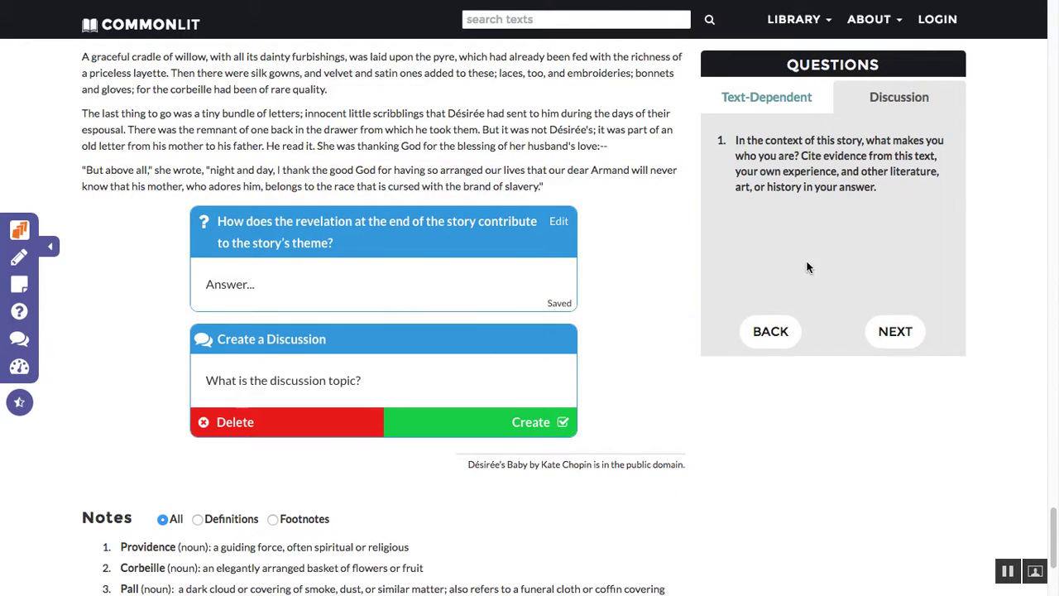
pyautogui.moveTo(879, 187); pyautogui.dragTo(738, 143)
pyautogui.hotkey('ctrl', 'c')
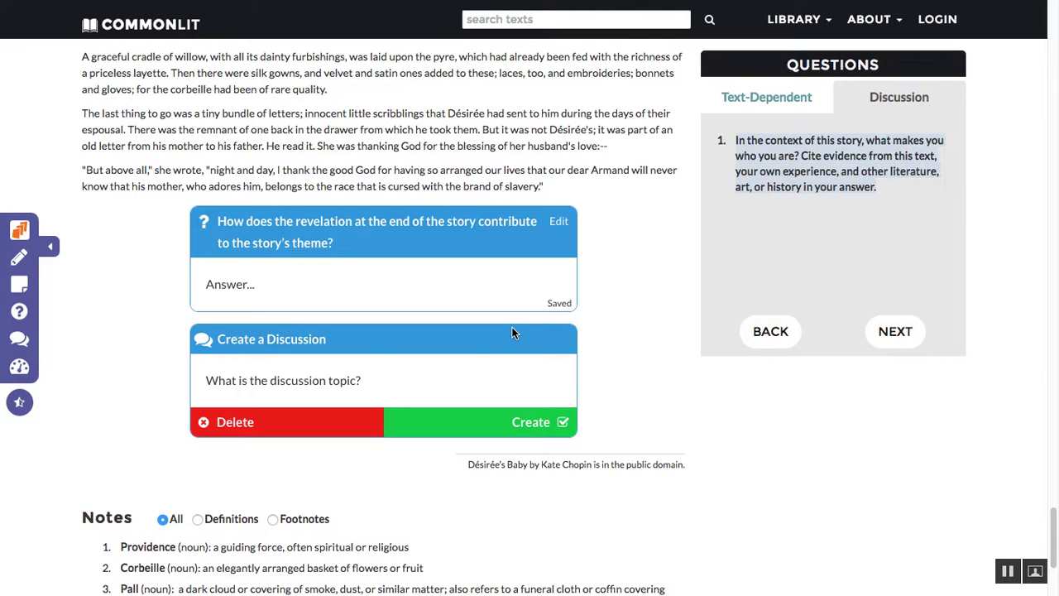
pyautogui.click(401, 382)
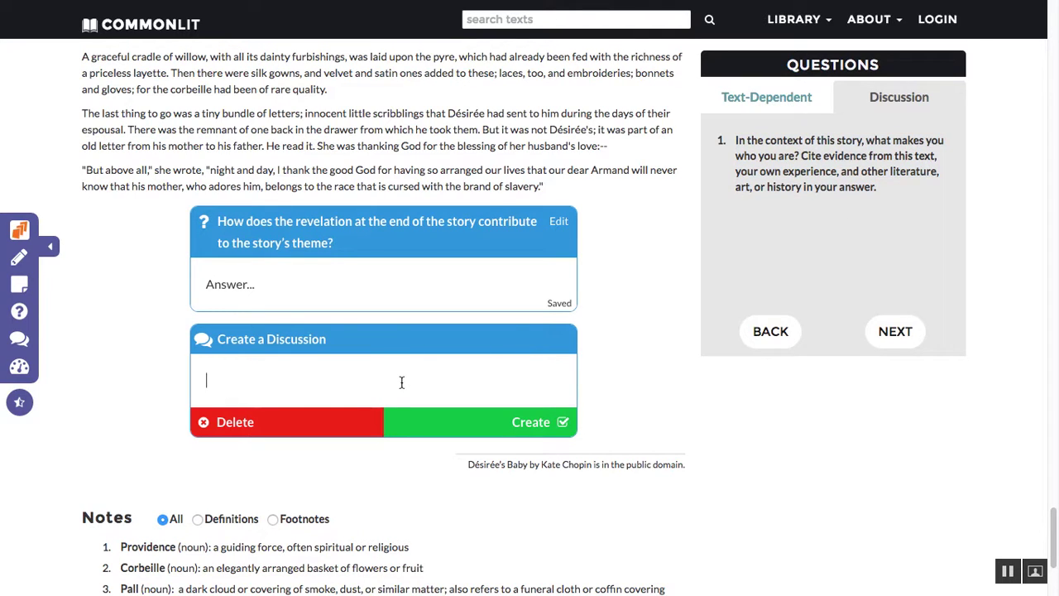
pyautogui.hotkey('ctrl', 'v')
pyautogui.click(507, 465)
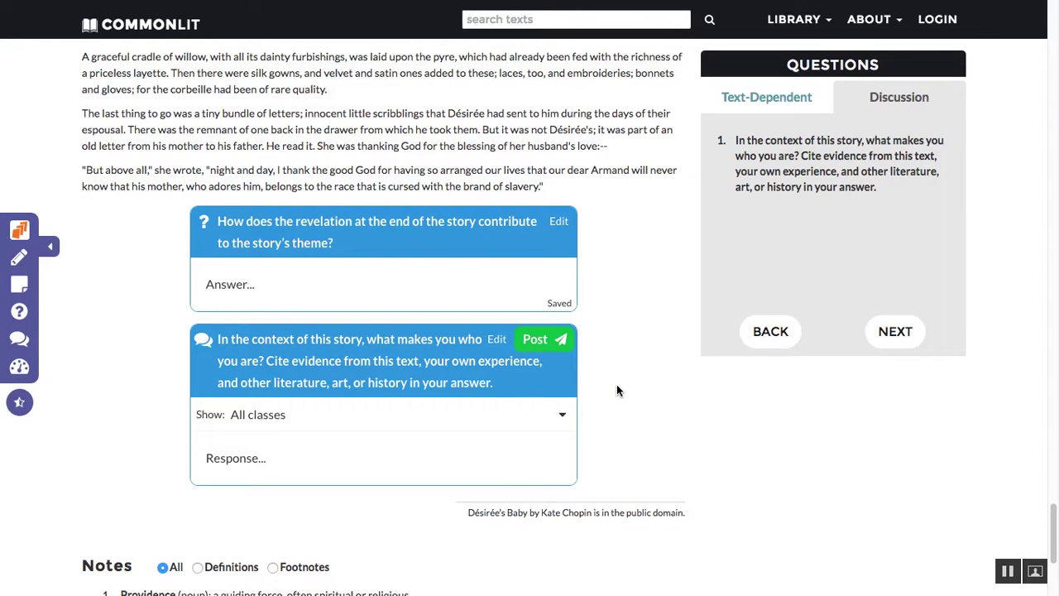
# Show discussion question 2 about prejudice.
pyautogui.scroll(-1, 617, 384)
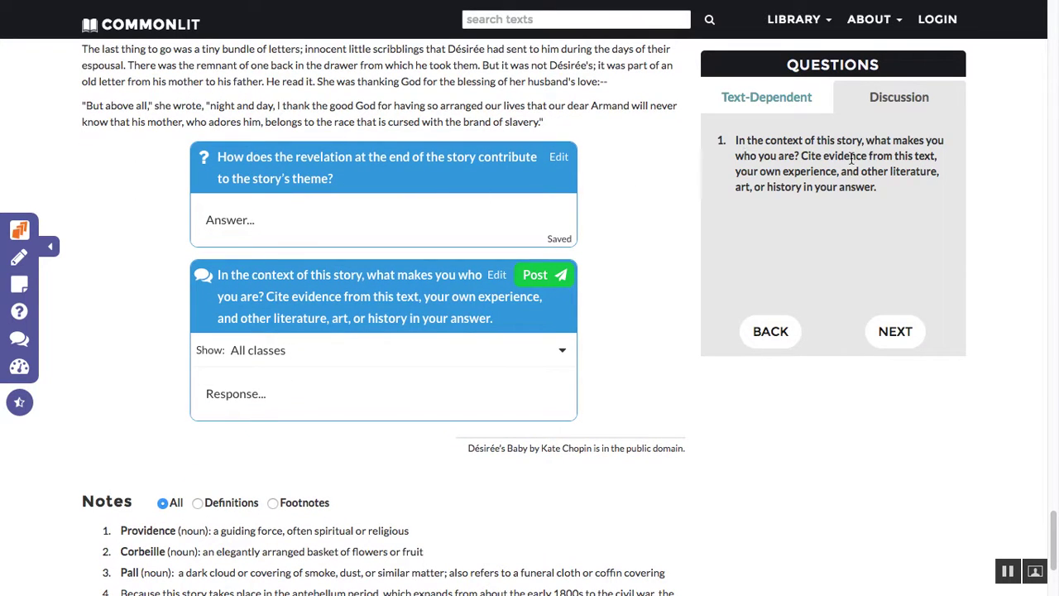
pyautogui.click(897, 335)
pyautogui.scroll(-1, 658, 265)
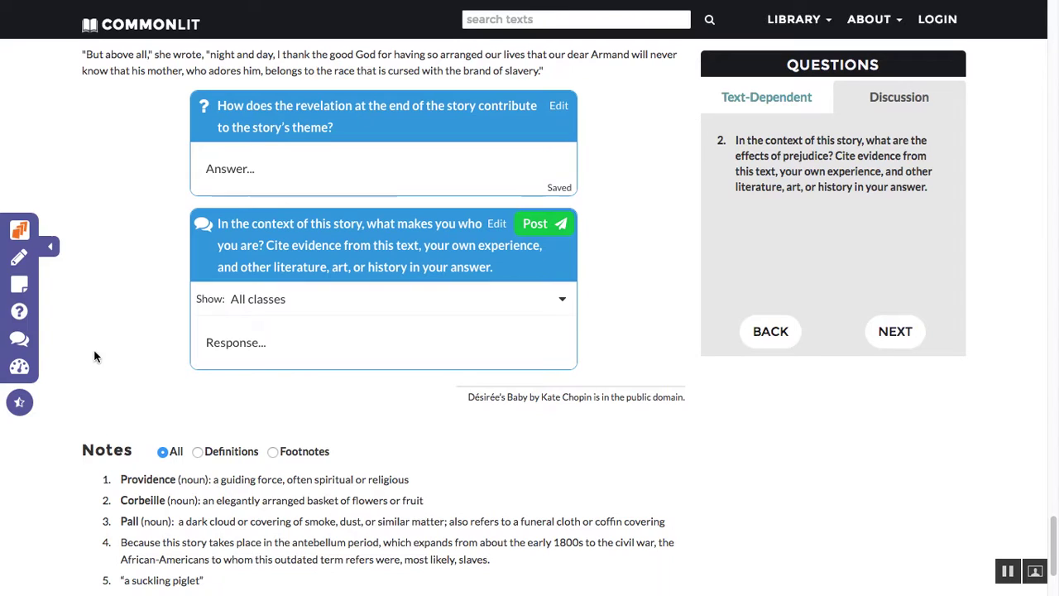
# Place a second discussion below the first and select discussion question 2, closing accidental DevTools.
pyautogui.click(19, 339)
pyautogui.click(163, 314)
pyautogui.click(288, 431)
pyautogui.moveTo(930, 193); pyautogui.dragTo(731, 140)
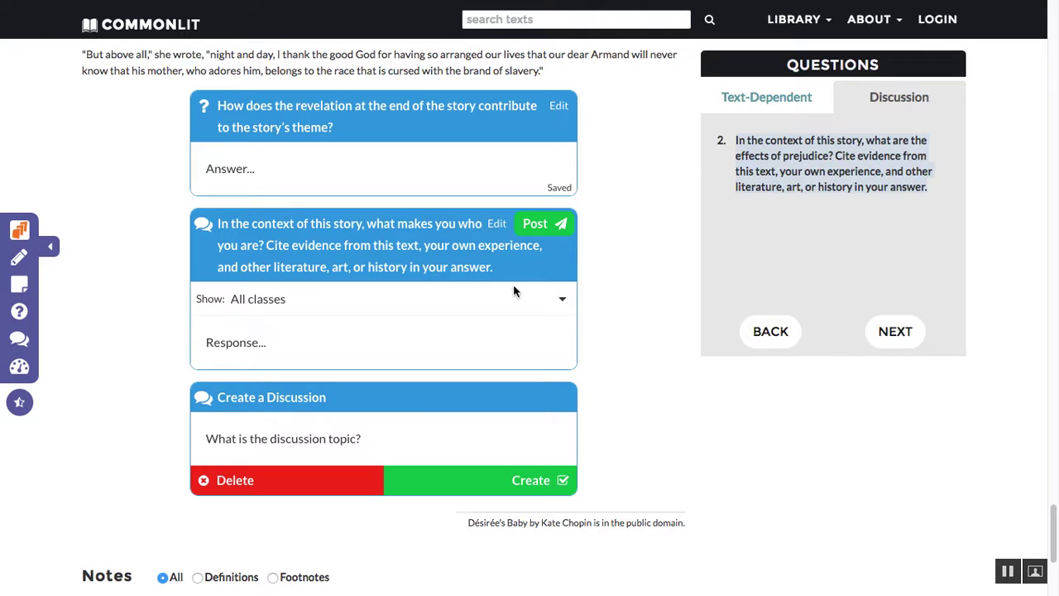
pyautogui.hotkey('ctrl', 'shift', 'c')
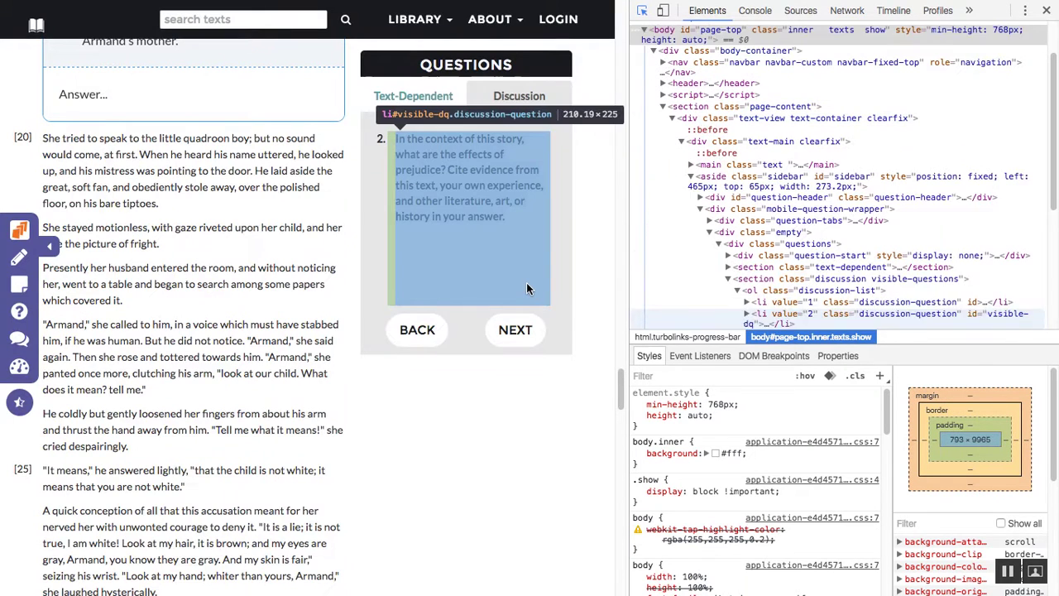
pyautogui.click(526, 282)
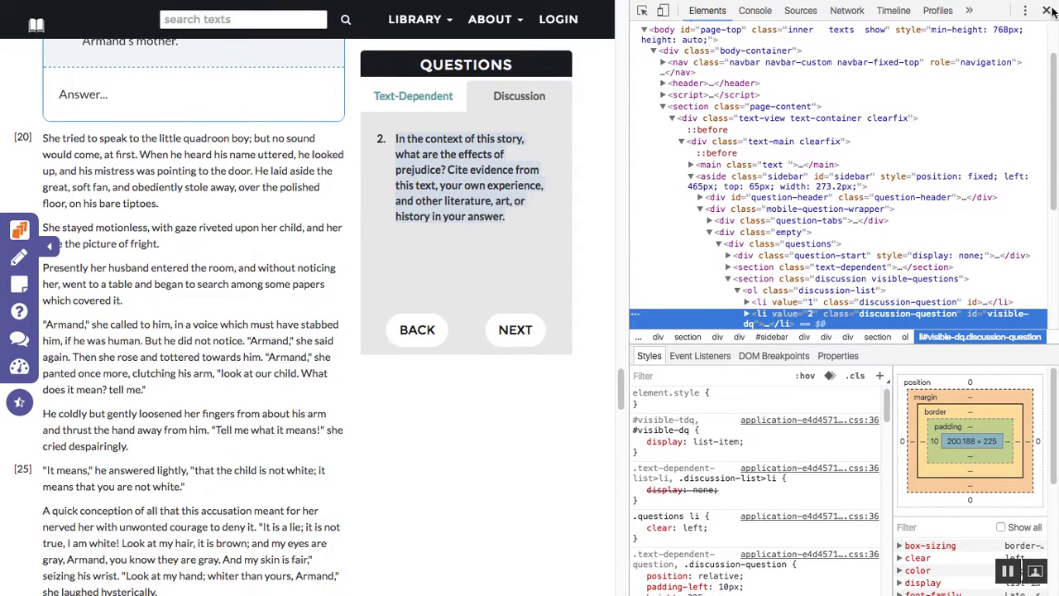
pyautogui.click(1046, 10)
# Paste the topic, create the second discussion, and return to the story's beginning.
pyautogui.click(312, 444)
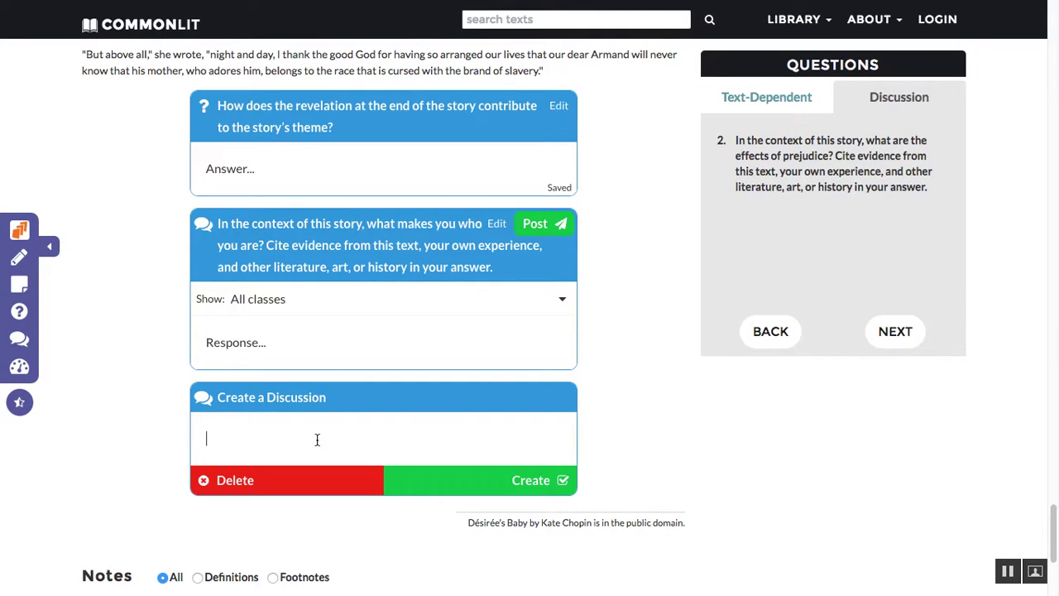
pyautogui.hotkey('ctrl', 'v')
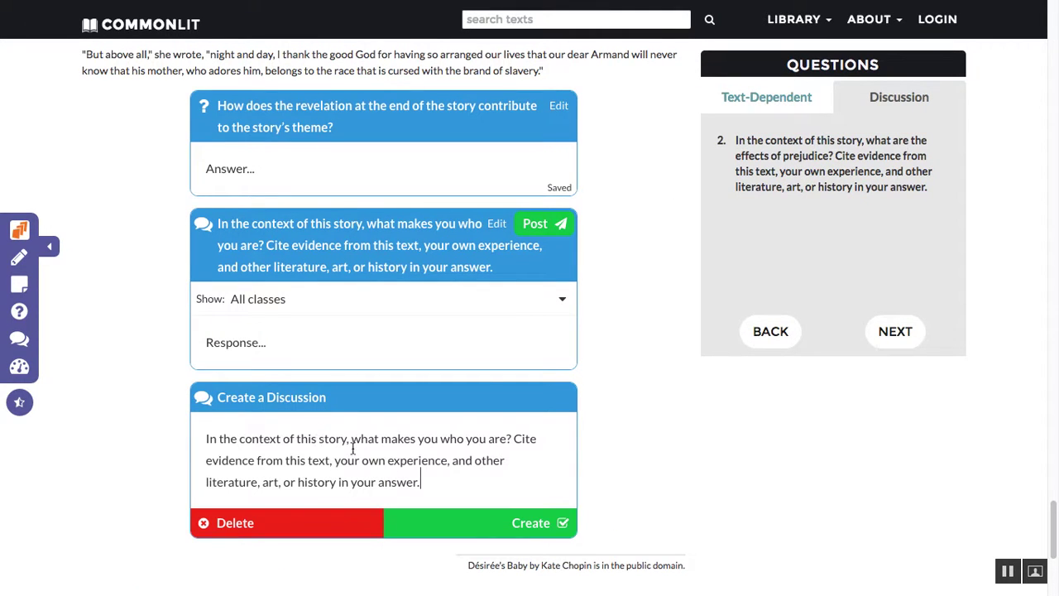
pyautogui.click(524, 525)
pyautogui.click(920, 332)
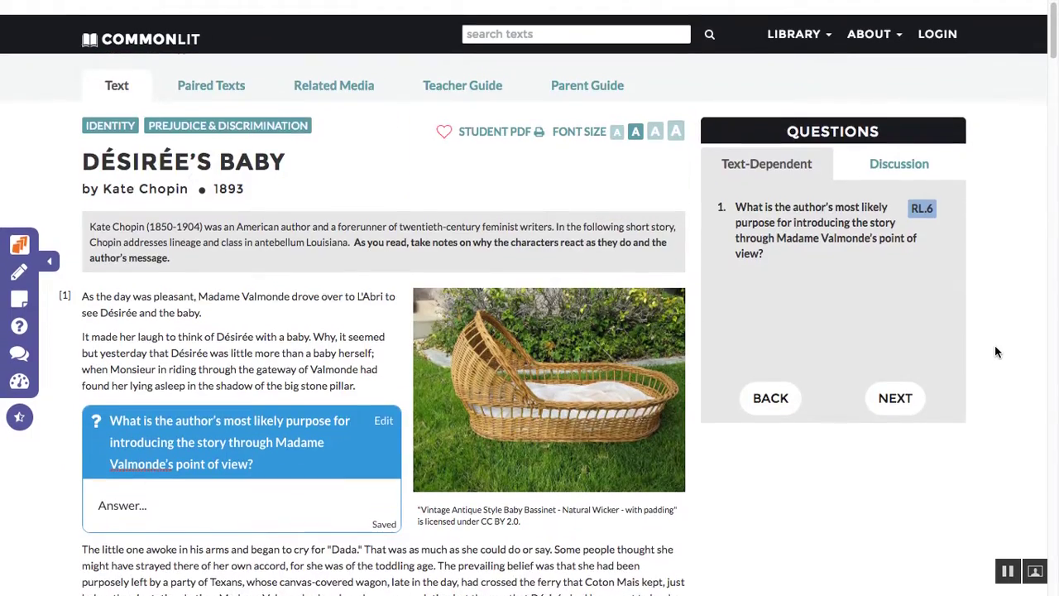
# Switch to the Prezi tab 'Theme: Finding meaning in literature'.
pyautogui.scroll(-1, 965, 439)
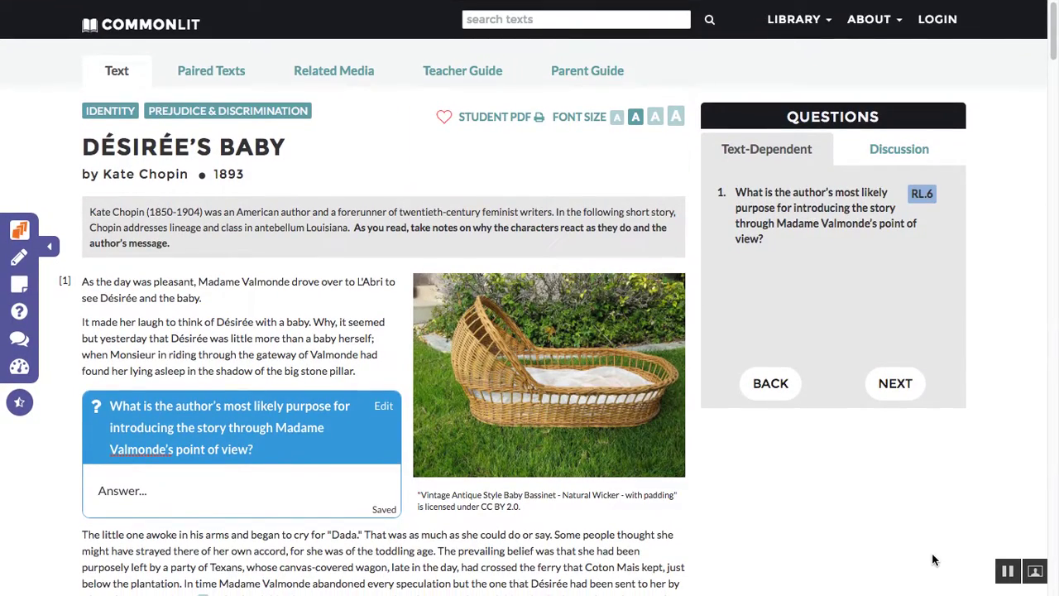
pyautogui.scroll(-1, 935, 567)
pyautogui.moveTo(337, 4)
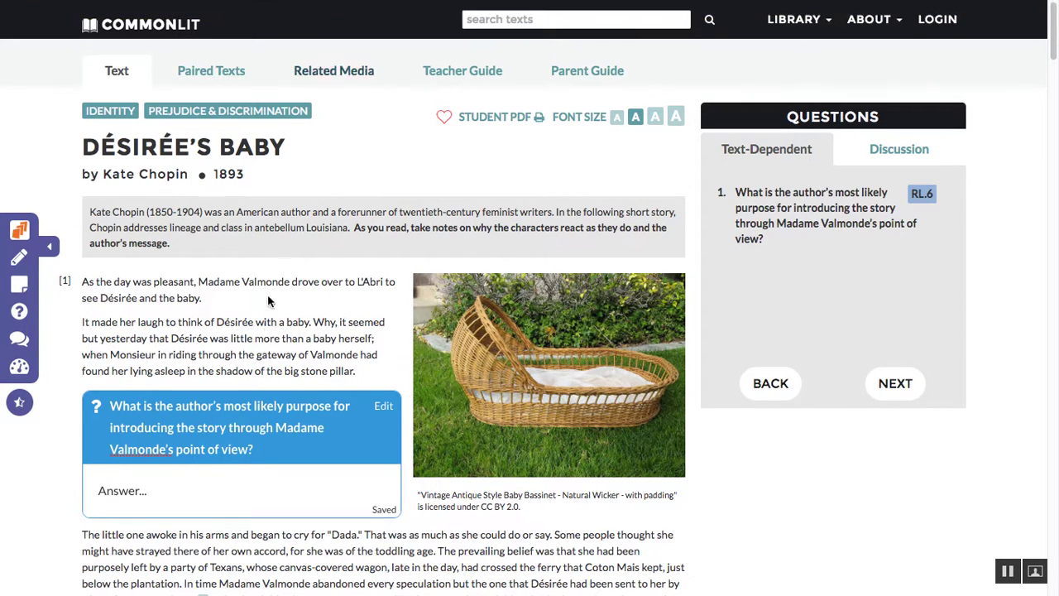
pyautogui.click(304, 35)
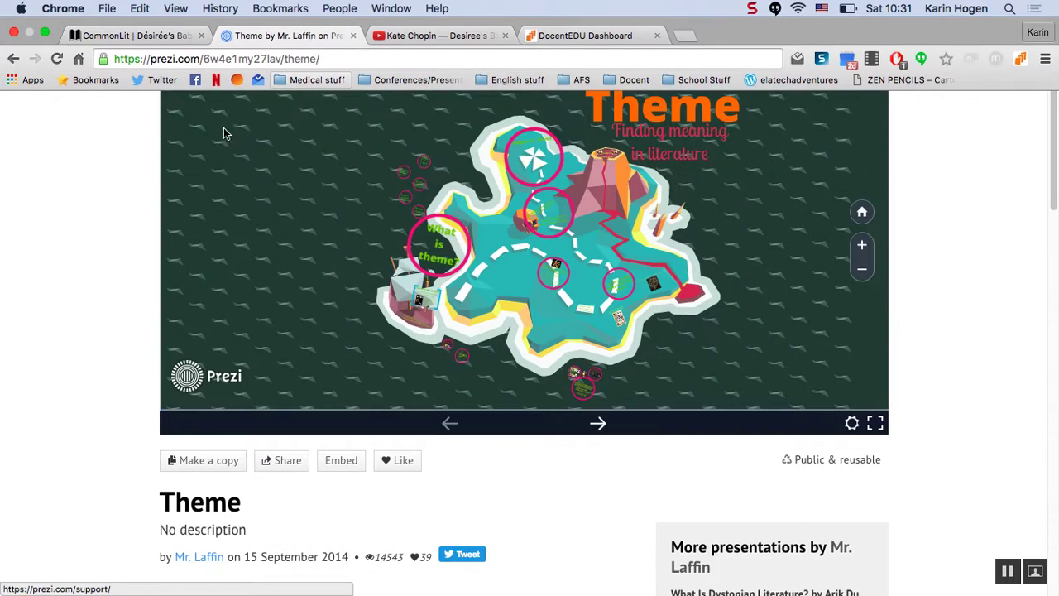
# Copy the Prezi's 550 × 400 iframe embed code and return to the Désirée's Baby tab.
pyautogui.scroll(-1, 102, 436)
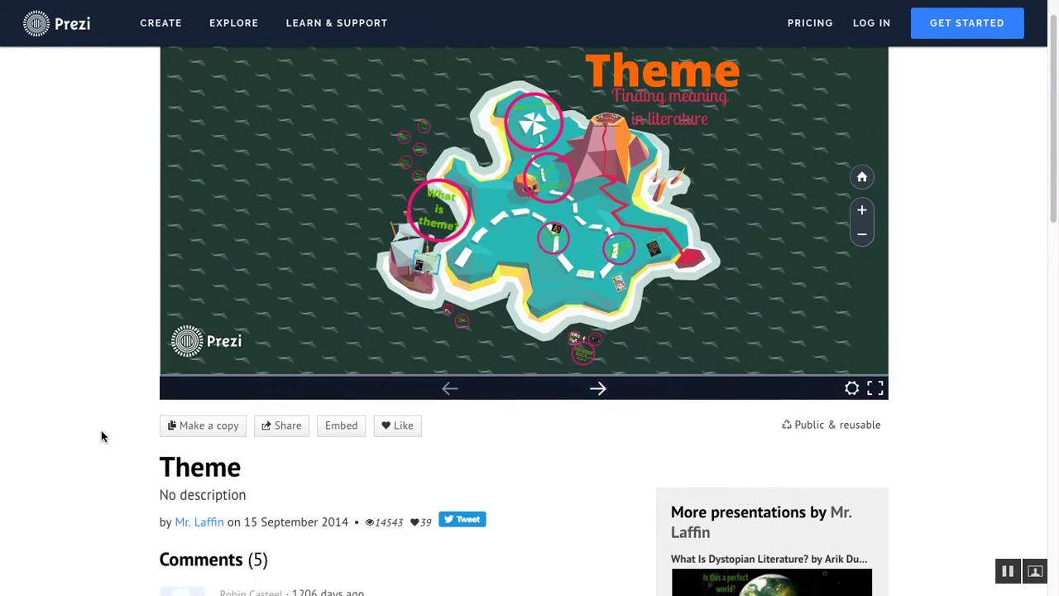
pyautogui.click(351, 430)
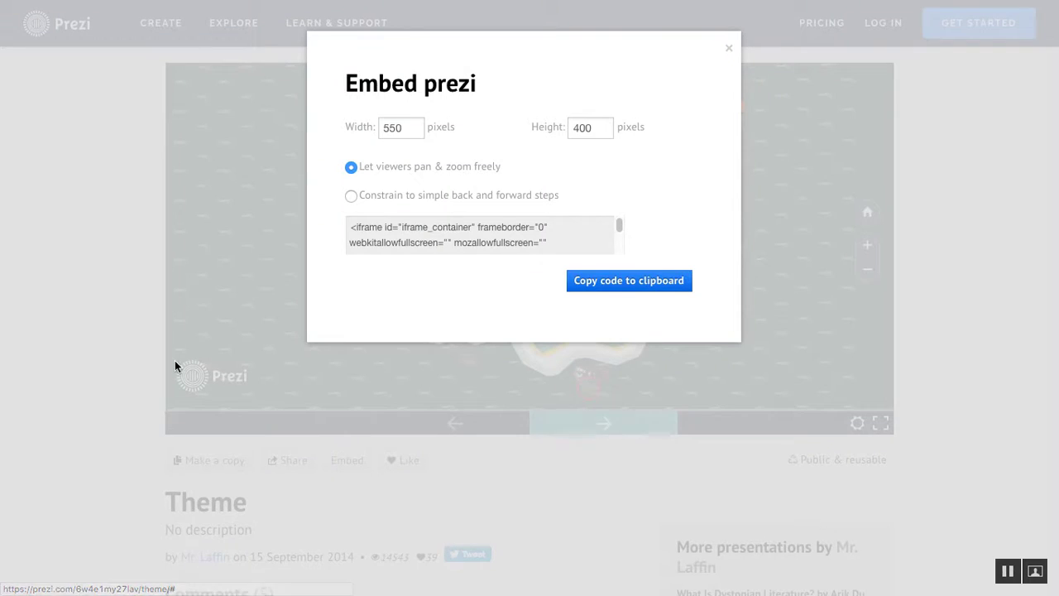
pyautogui.click(474, 234)
pyautogui.click(623, 290)
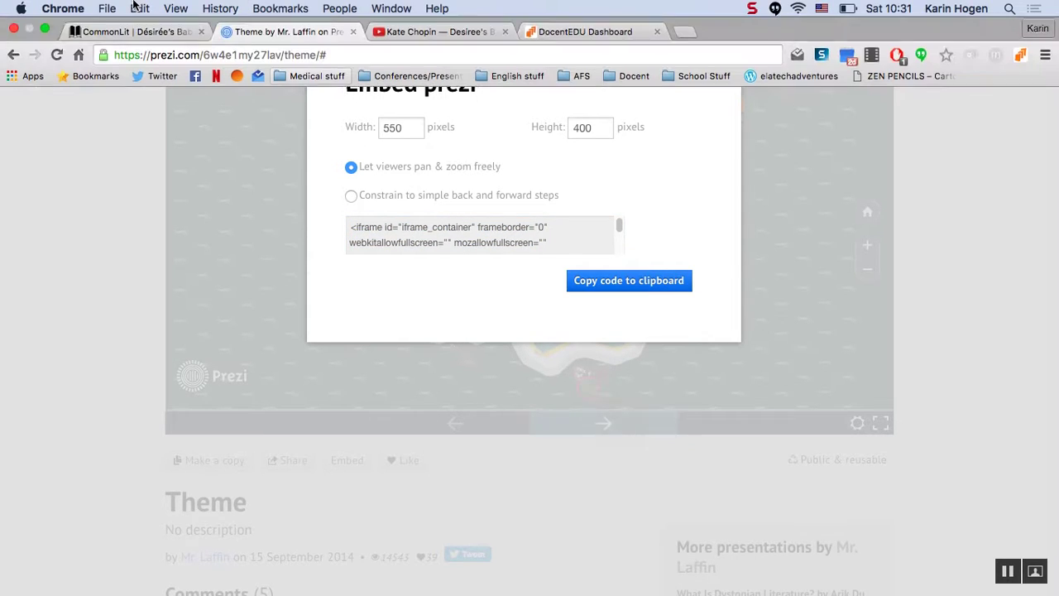
pyautogui.click(149, 37)
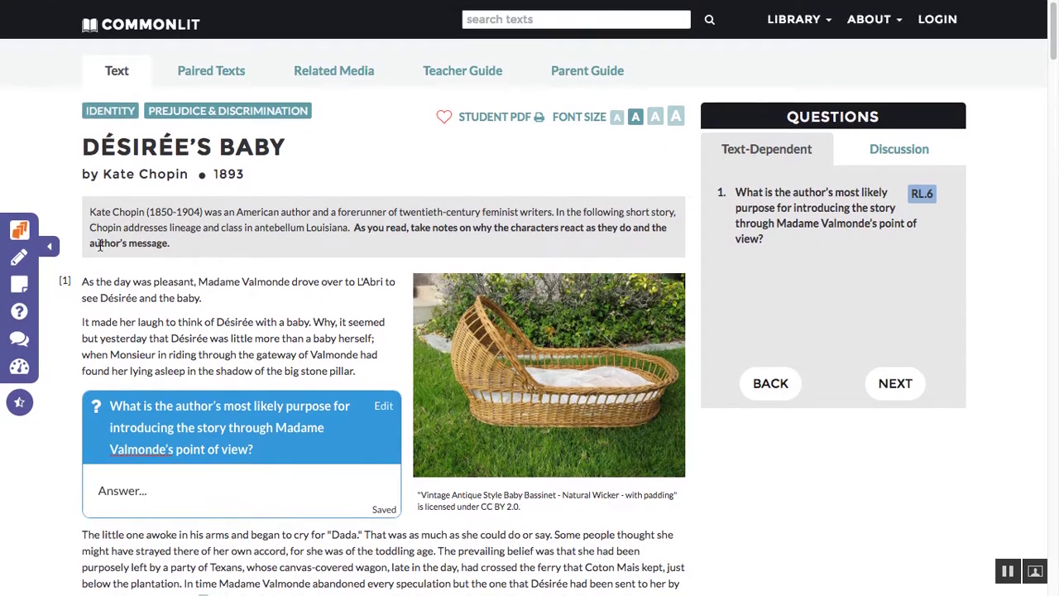
# Place a note under the story's byline telling students to review theme through the Theme Prezi.
pyautogui.click(19, 285)
pyautogui.click(175, 175)
pyautogui.write('You will be asked to write ab')
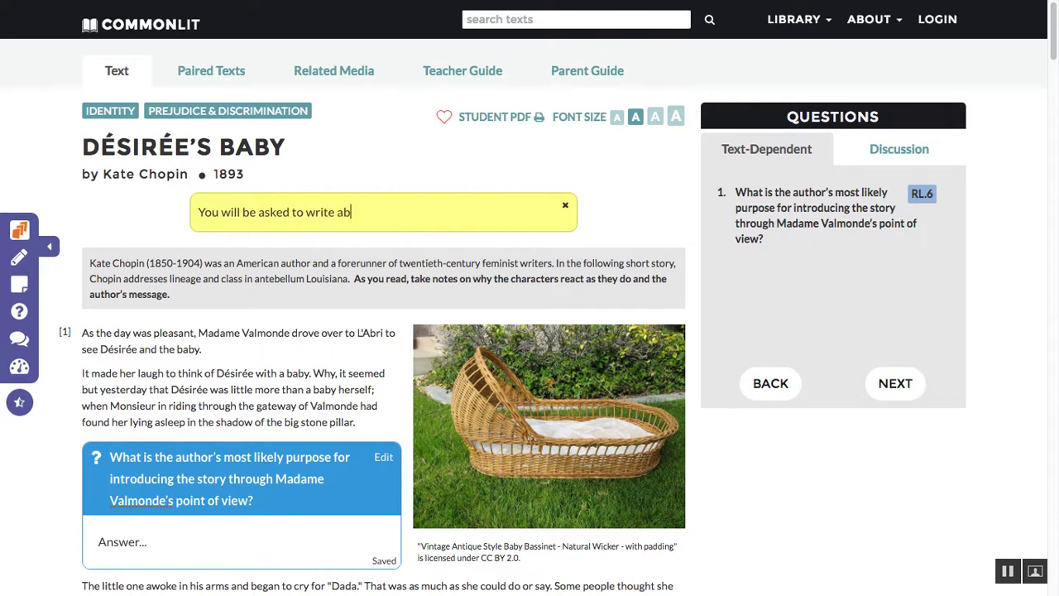
pyautogui.write('out theme. In order to do that, please review ')
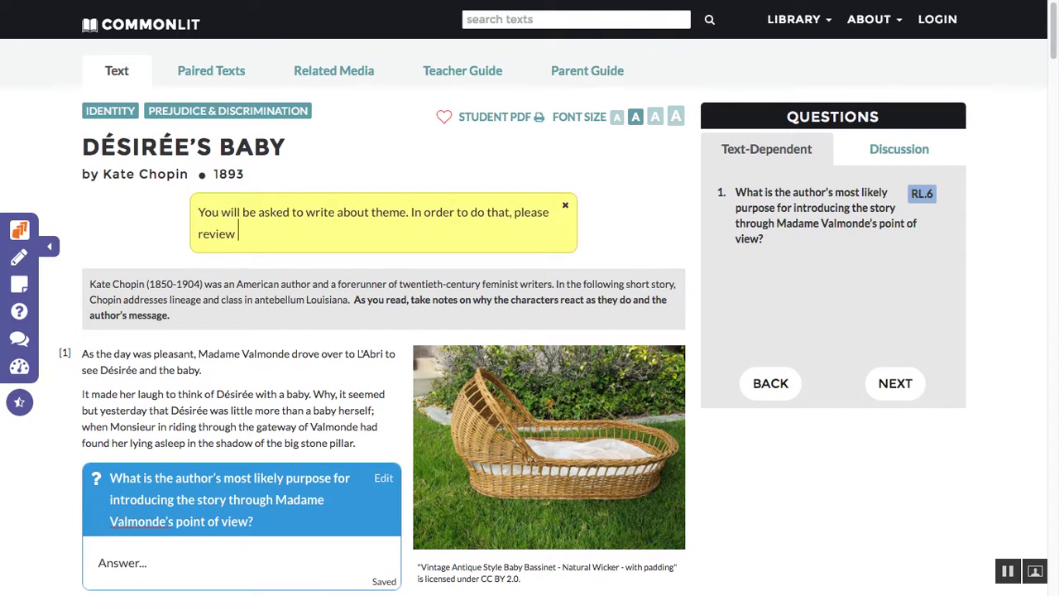
pyautogui.write('theme through thi')
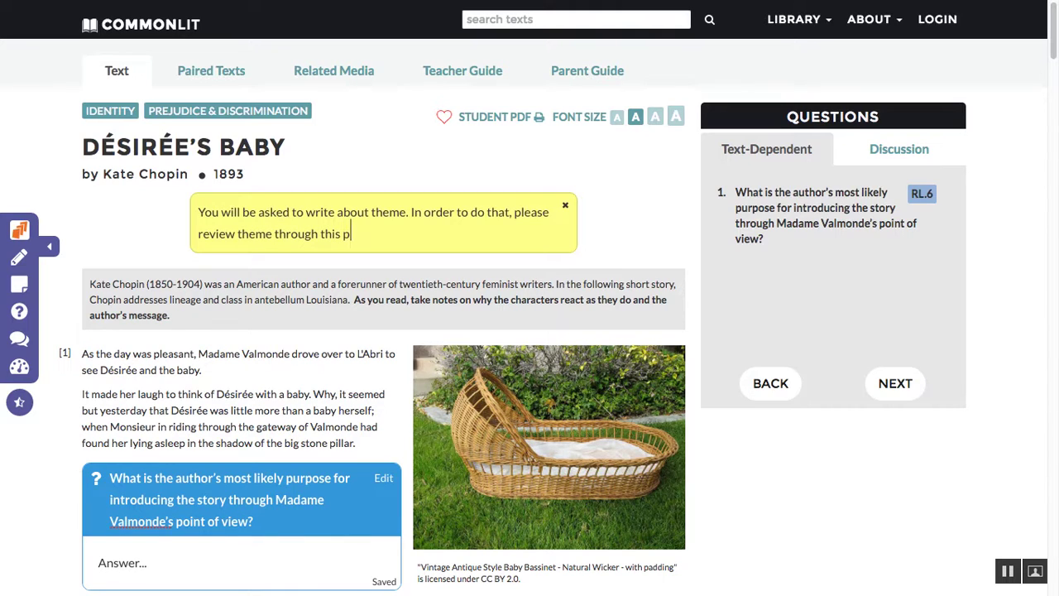
pyautogui.write('s Prezi.')
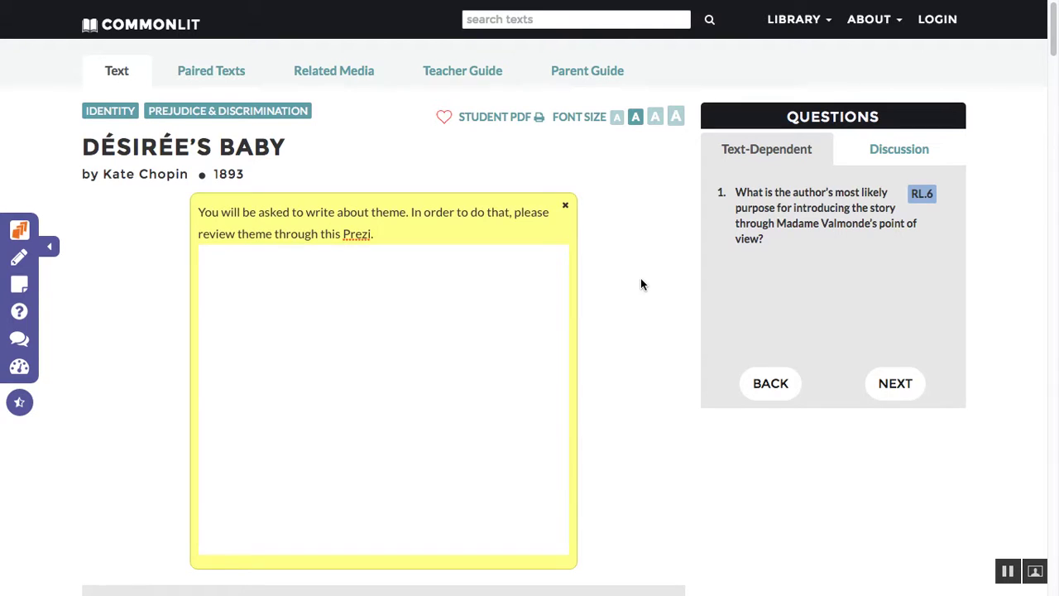
pyautogui.scroll(-1, 641, 285)
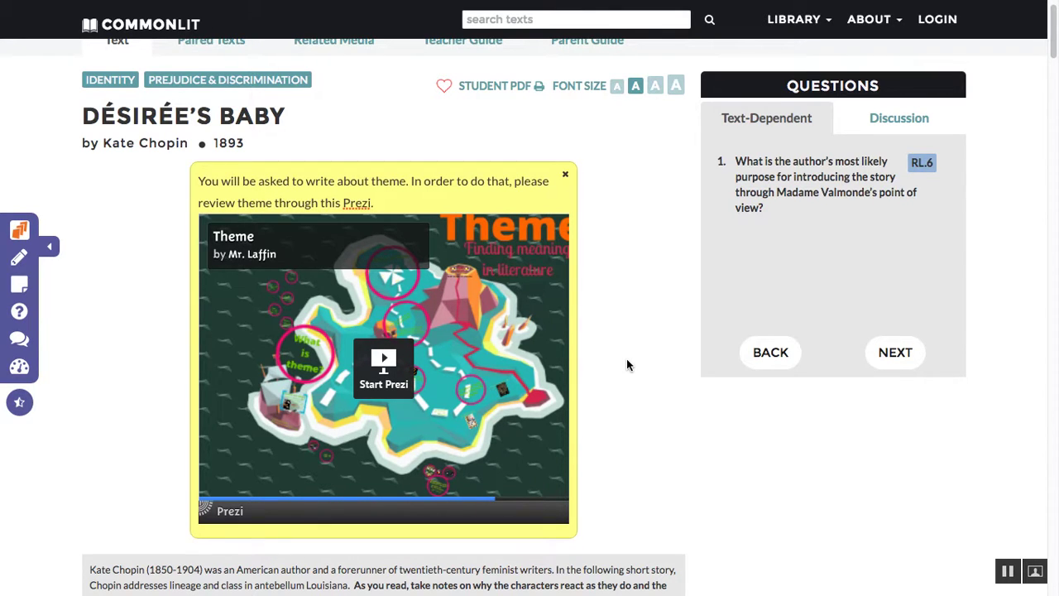
pyautogui.scroll(-1, 626, 364)
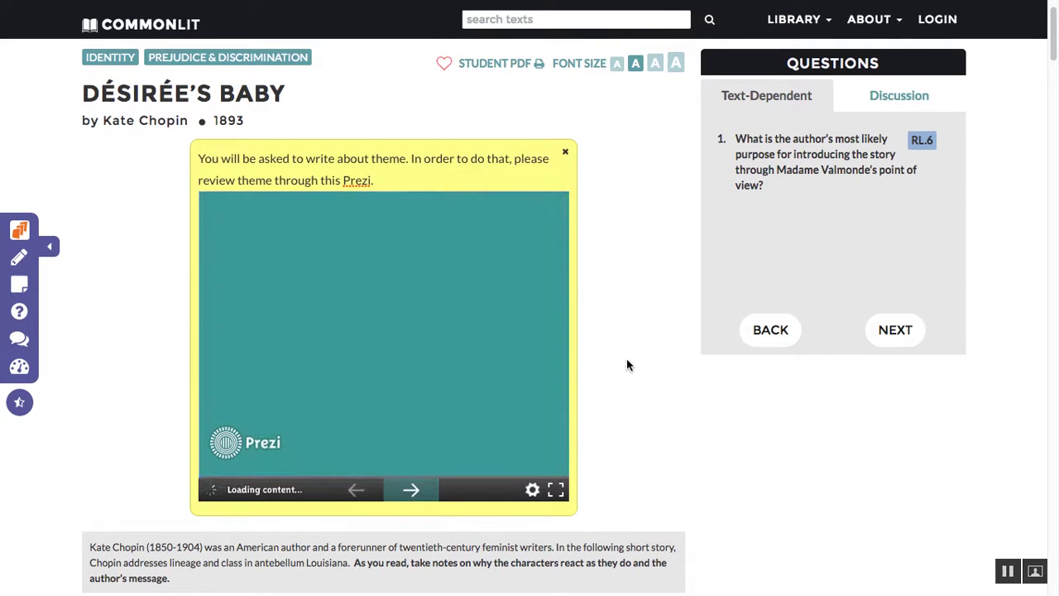
pyautogui.click(416, 491)
pyautogui.scroll(-2, 652, 428)
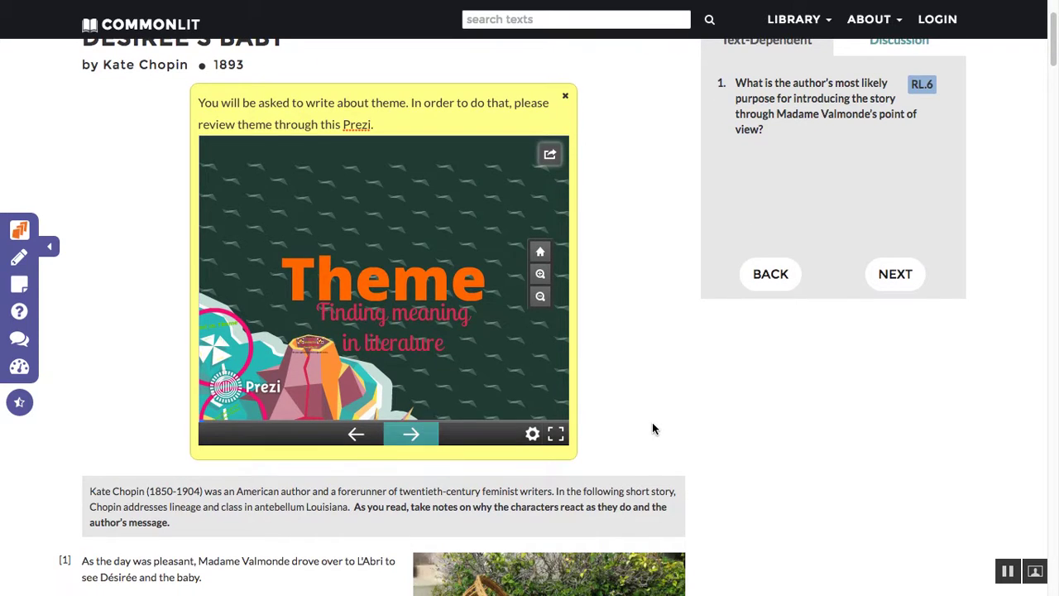
pyautogui.scroll(1, 652, 424)
pyautogui.scroll(-1, 636, 456)
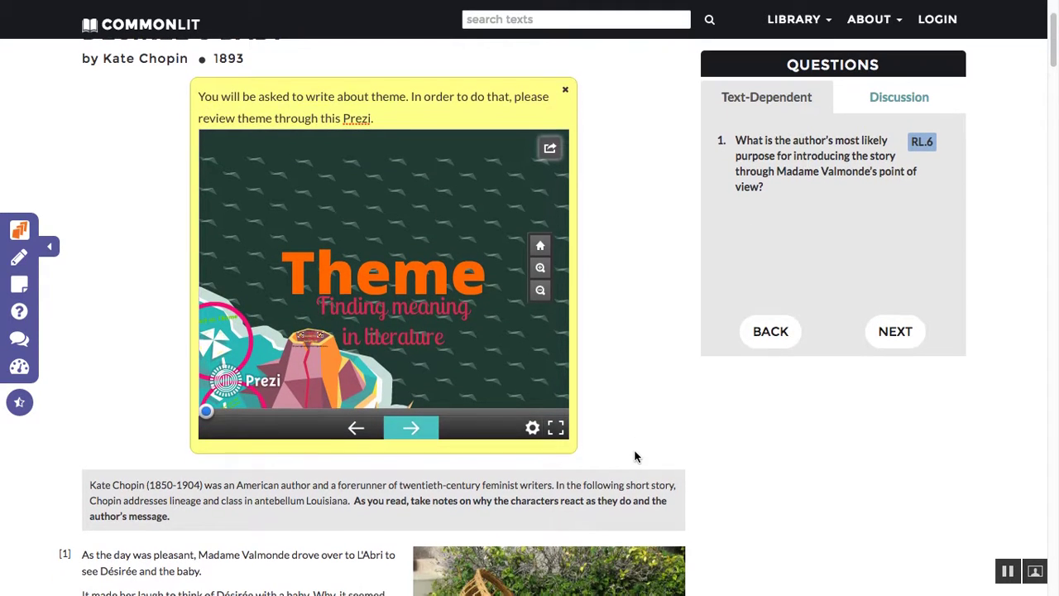
pyautogui.scroll(-1, 810, 482)
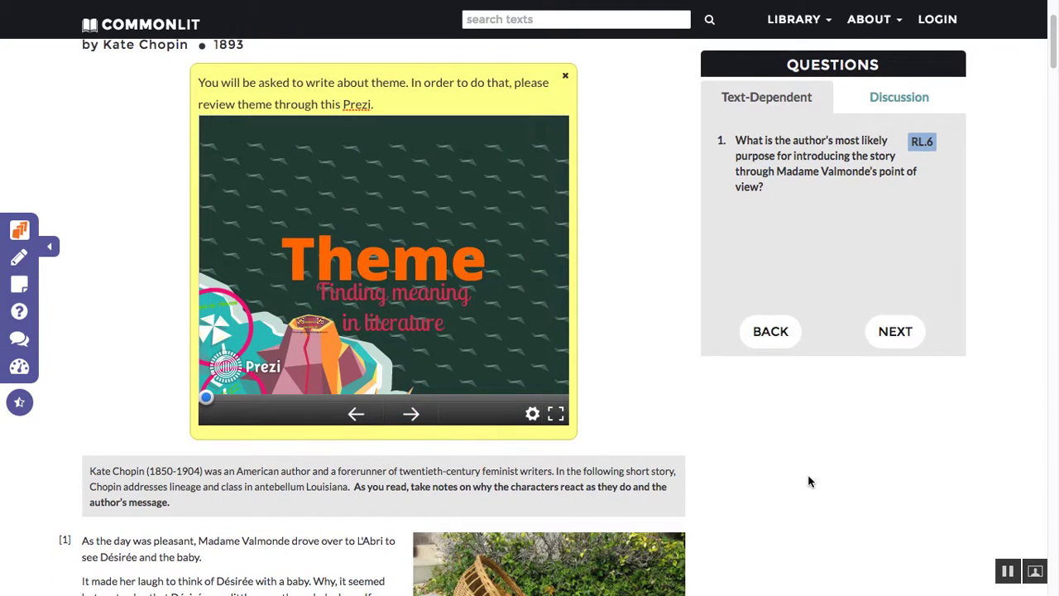
pyautogui.scroll(3, 809, 481)
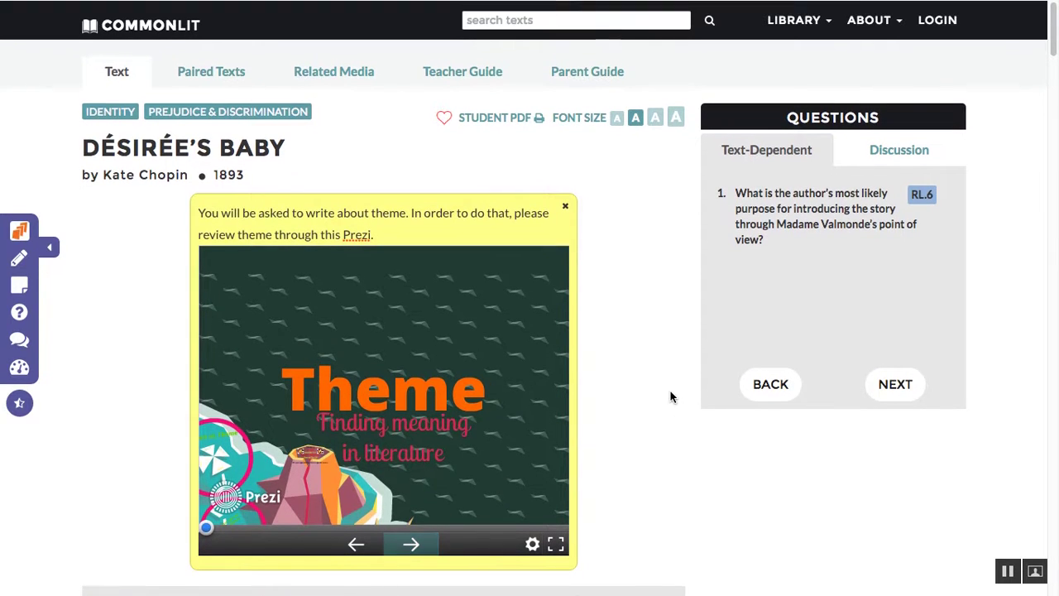
pyautogui.scroll(-2, 670, 398)
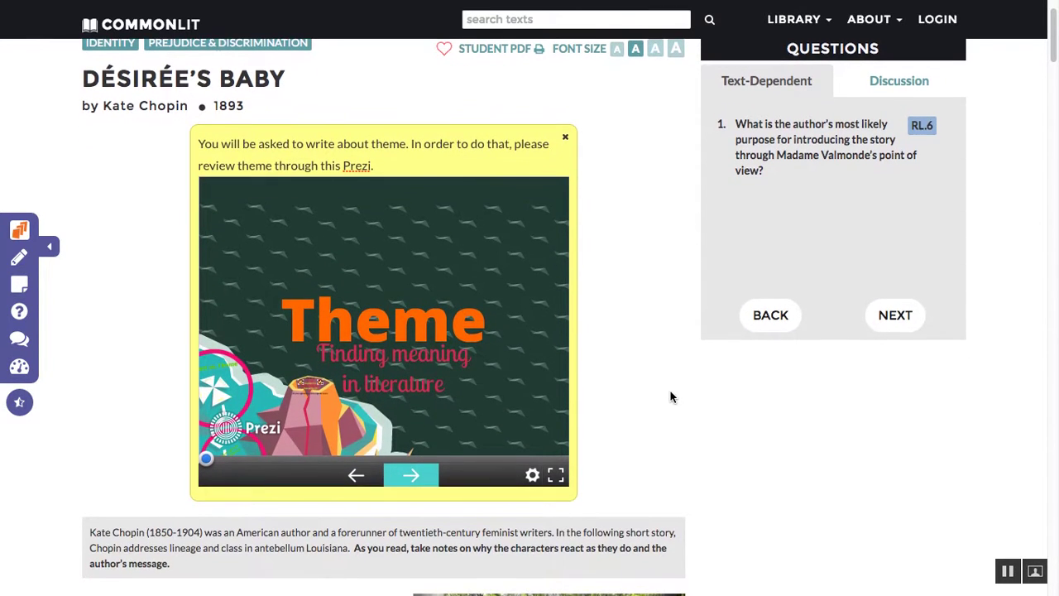
pyautogui.scroll(-8, 742, 388)
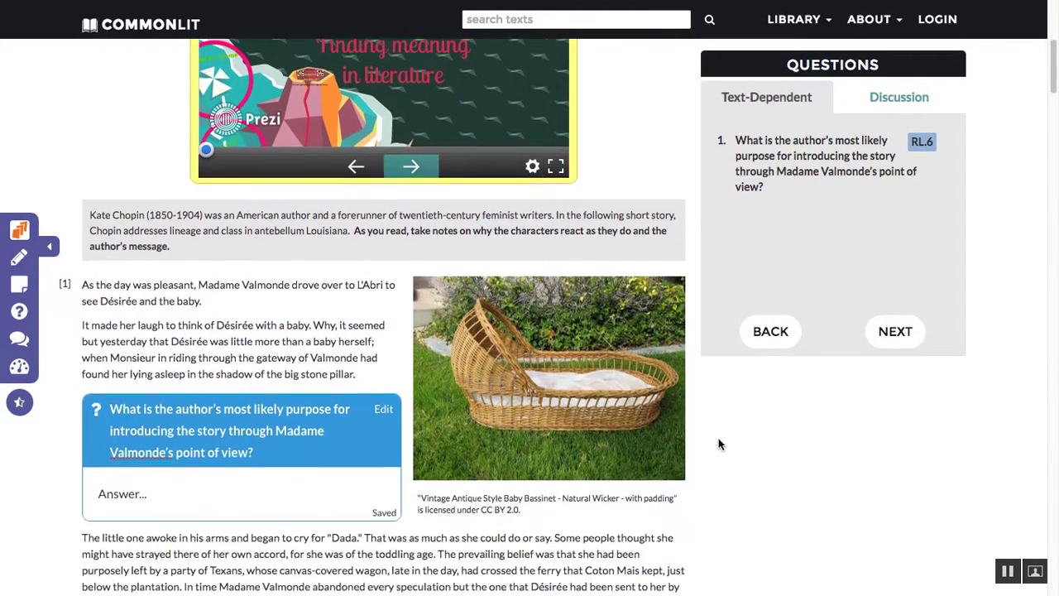
pyautogui.scroll(-6, 719, 443)
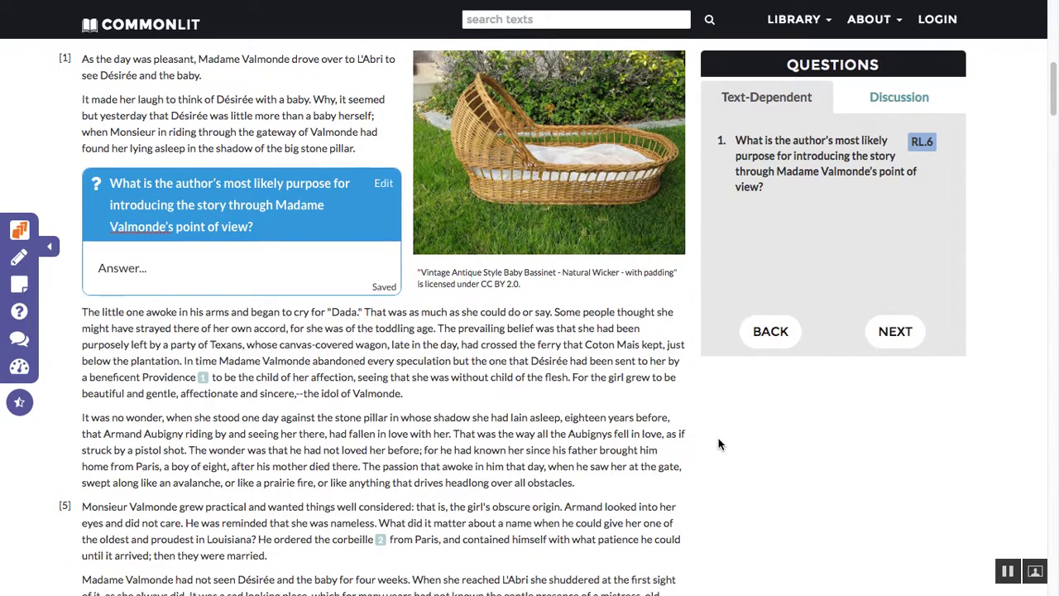
pyautogui.scroll(6, 718, 443)
pyautogui.scroll(-6, 719, 443)
pyautogui.scroll(-3, 718, 438)
pyautogui.scroll(10, 718, 438)
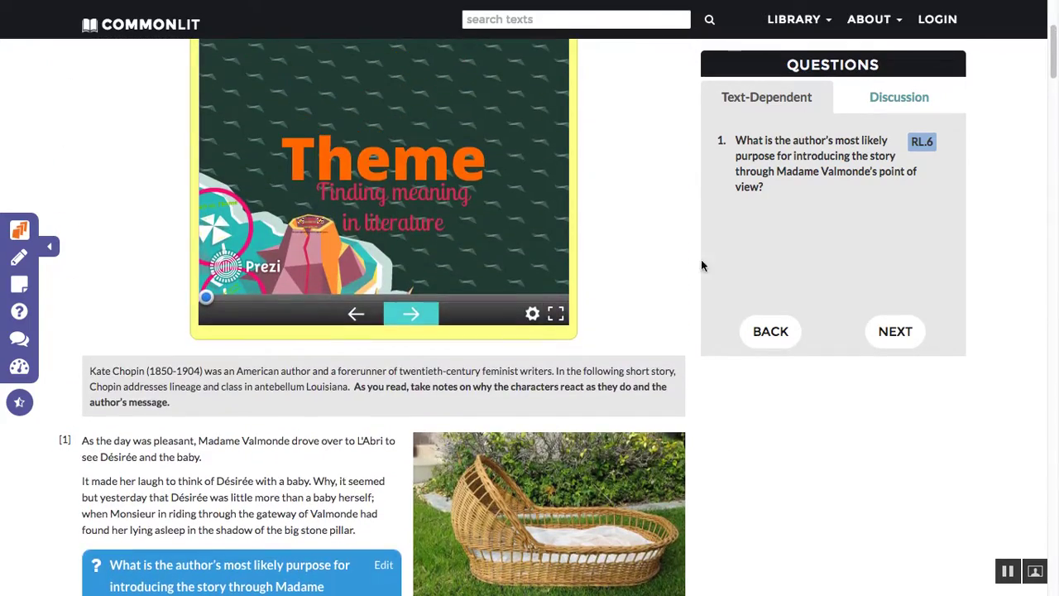
pyautogui.moveTo(455, 5)
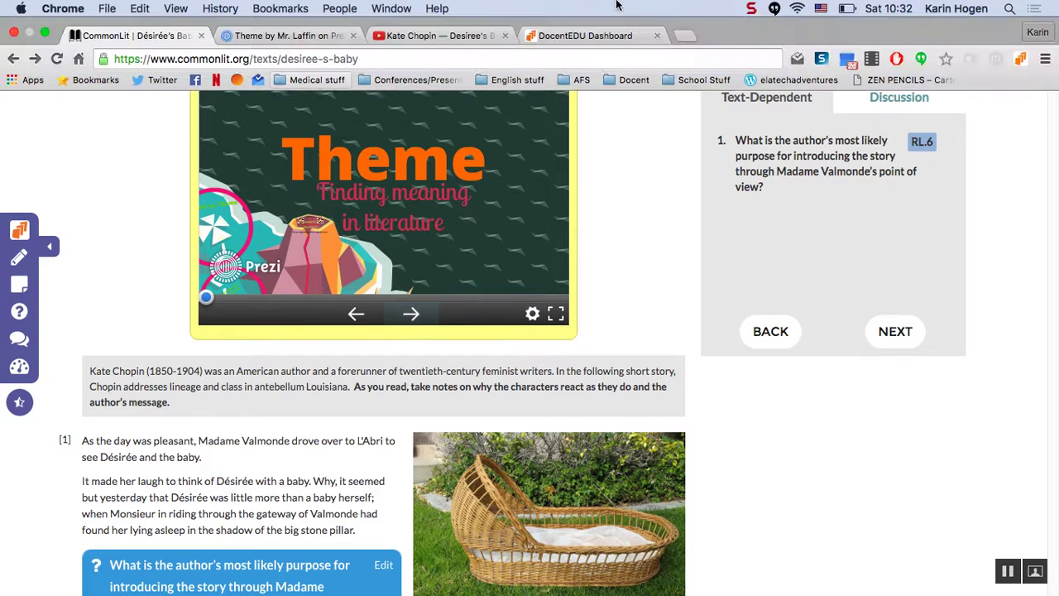
# Copy the URL of the 'Kate Chopin — Desiree's Baby' YouTube audiobook, then return to the CommonLit story.
pyautogui.click(455, 35)
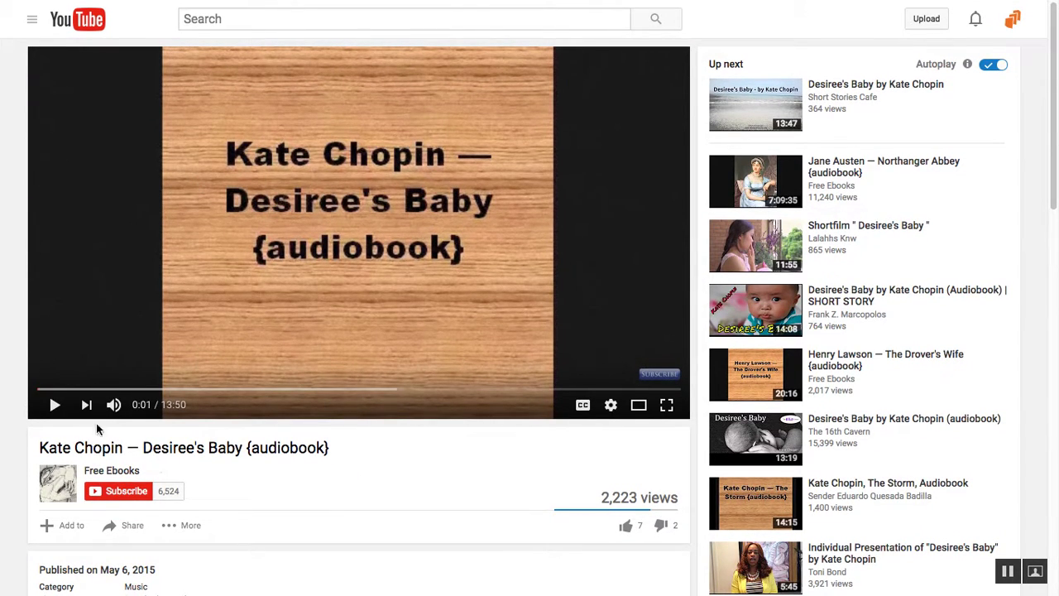
pyautogui.moveTo(350, 3)
pyautogui.click(342, 61)
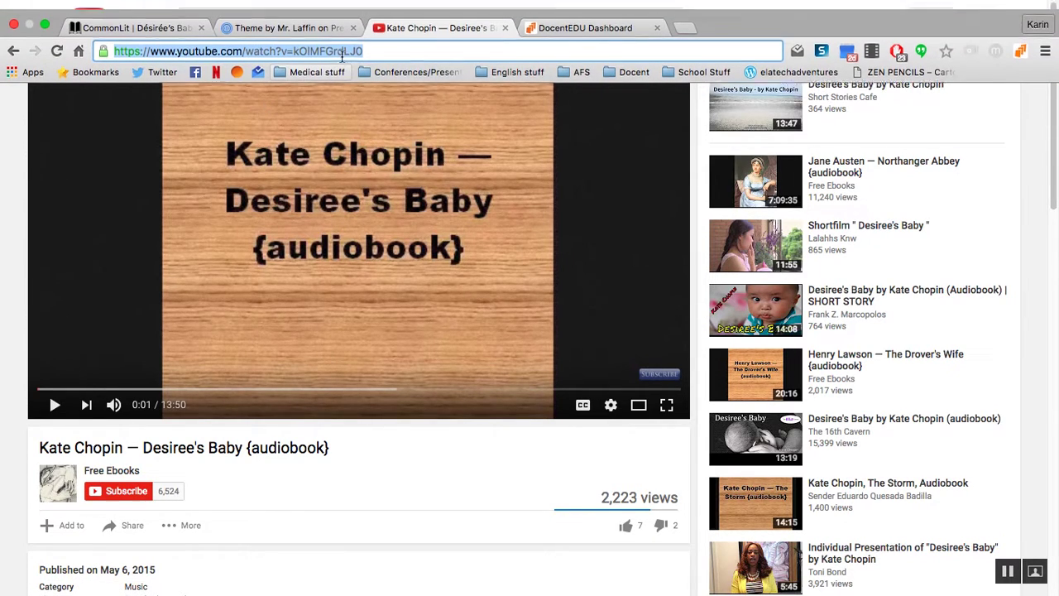
pyautogui.click(161, 19)
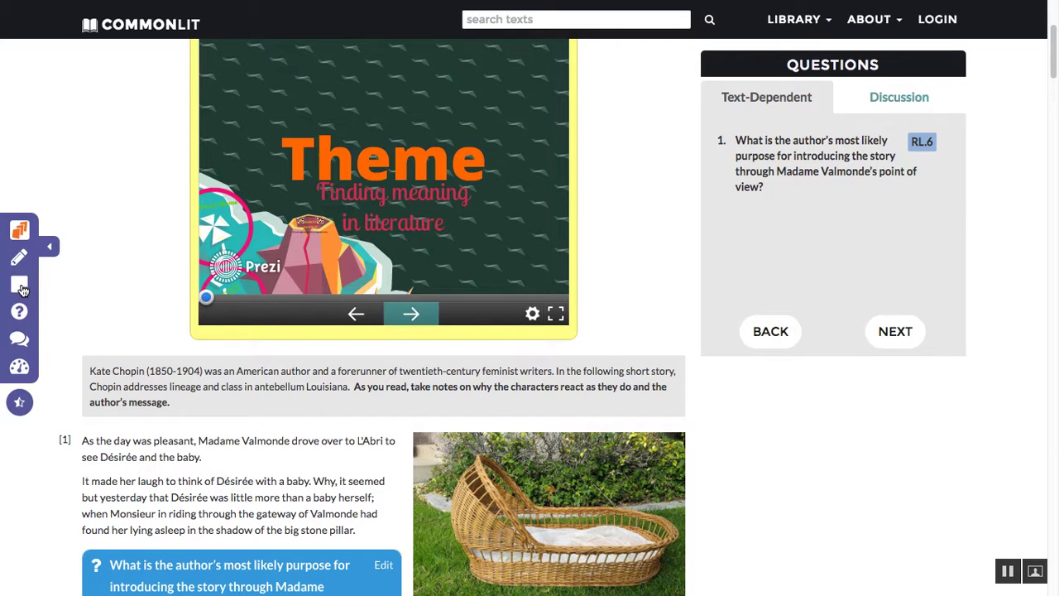
# Add a note below the author intro saying 'Please listen to this' with the audiobook link pasted in.
pyautogui.scroll(-3, 96, 377)
pyautogui.click(206, 314)
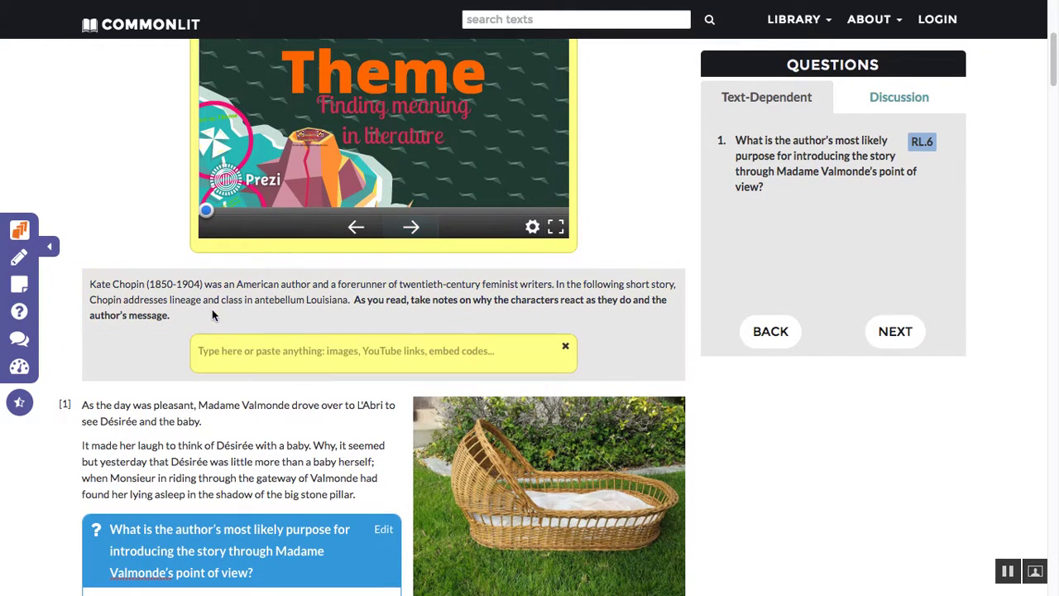
pyautogui.click(341, 359)
pyautogui.scroll(-1, 348, 355)
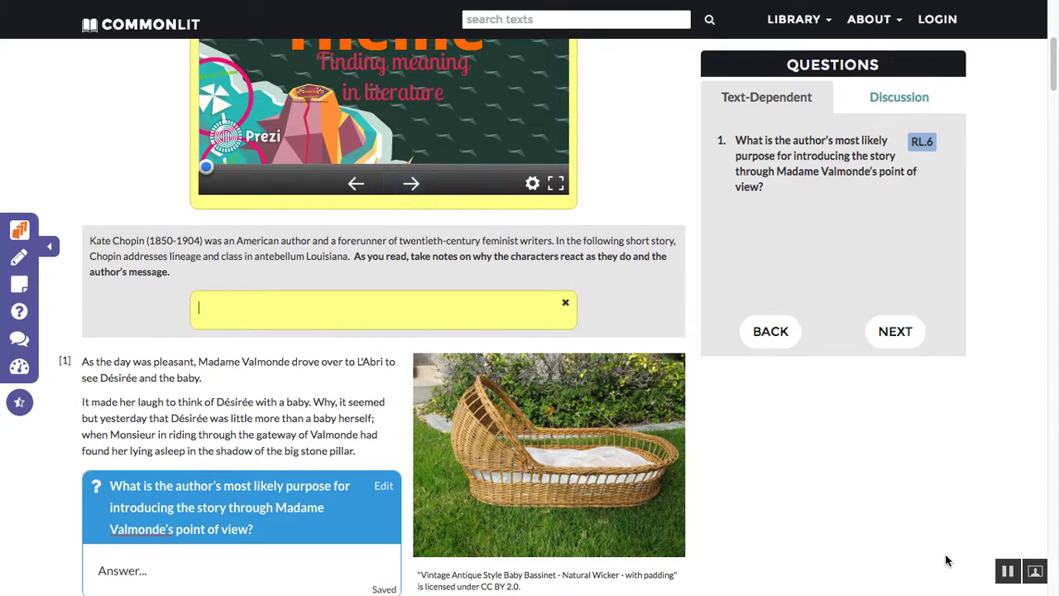
pyautogui.click(408, 302)
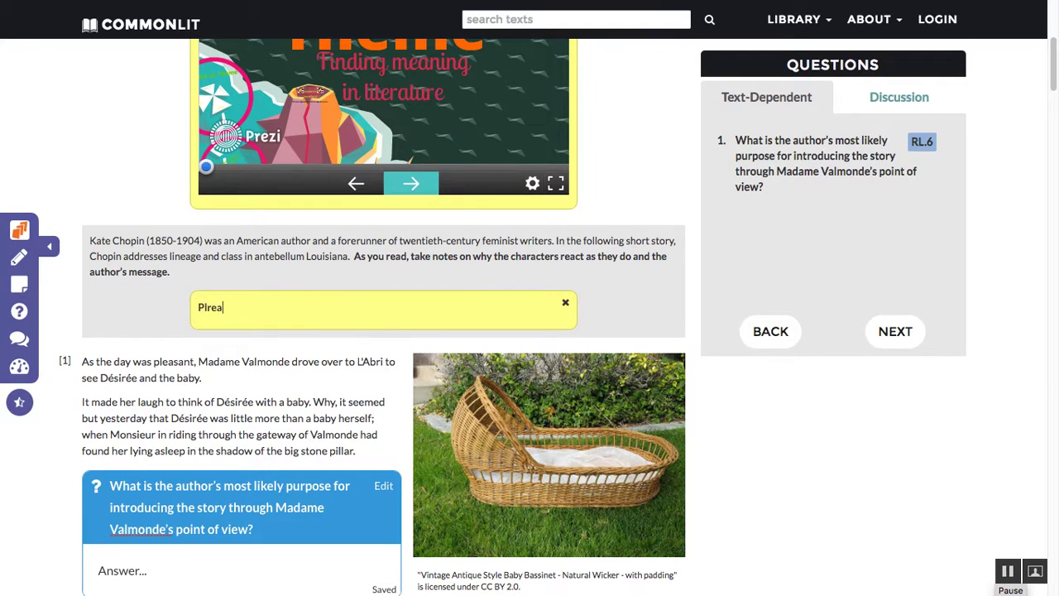
pyautogui.write("Please listen to this audiobook if you've been directed by your teacher to do so.")
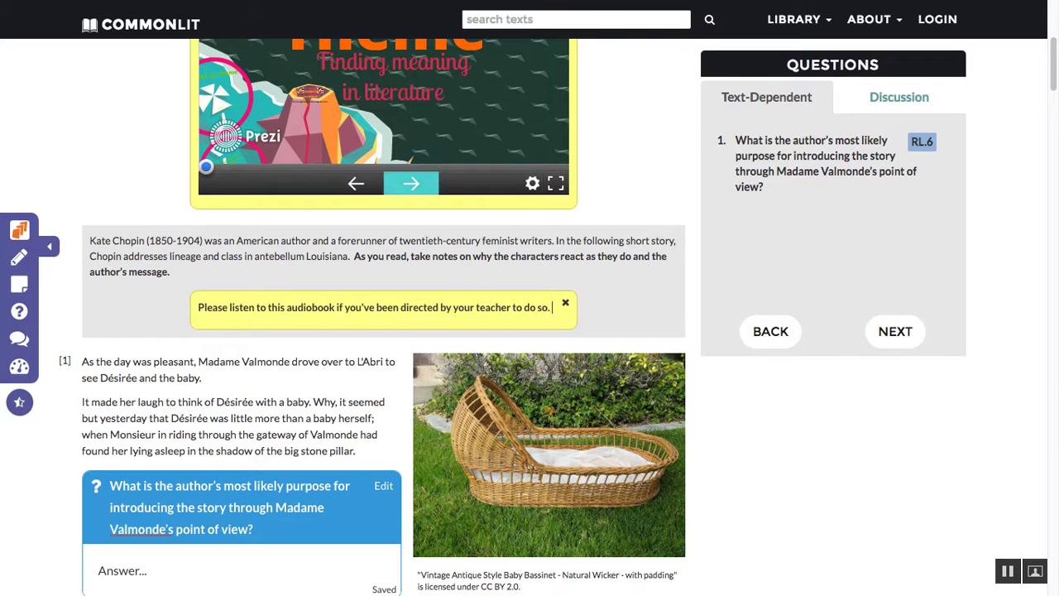
pyautogui.hotkey('ctrl', 'v')
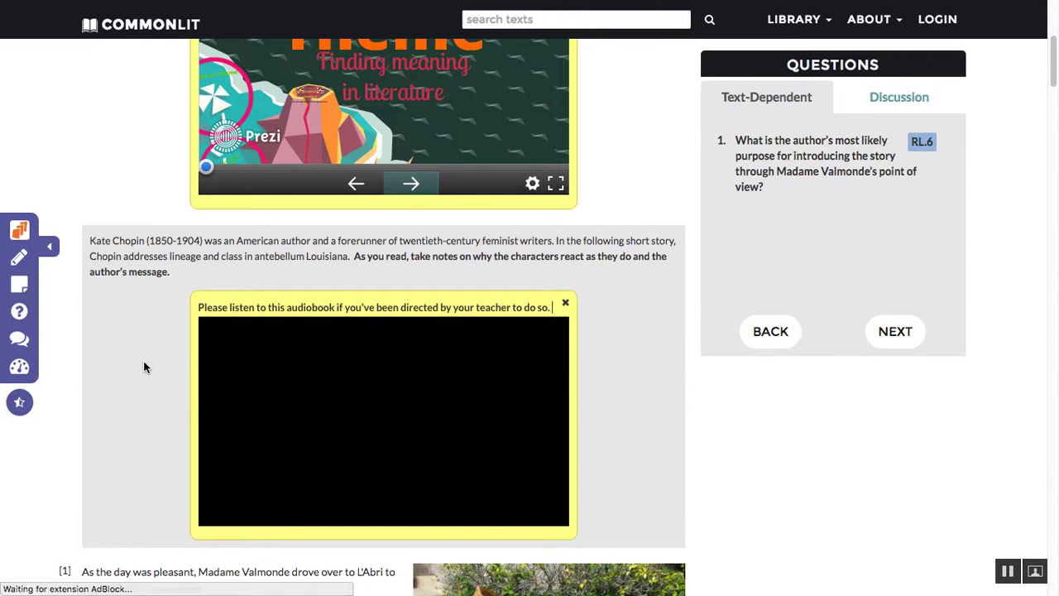
pyautogui.scroll(-3, 99, 343)
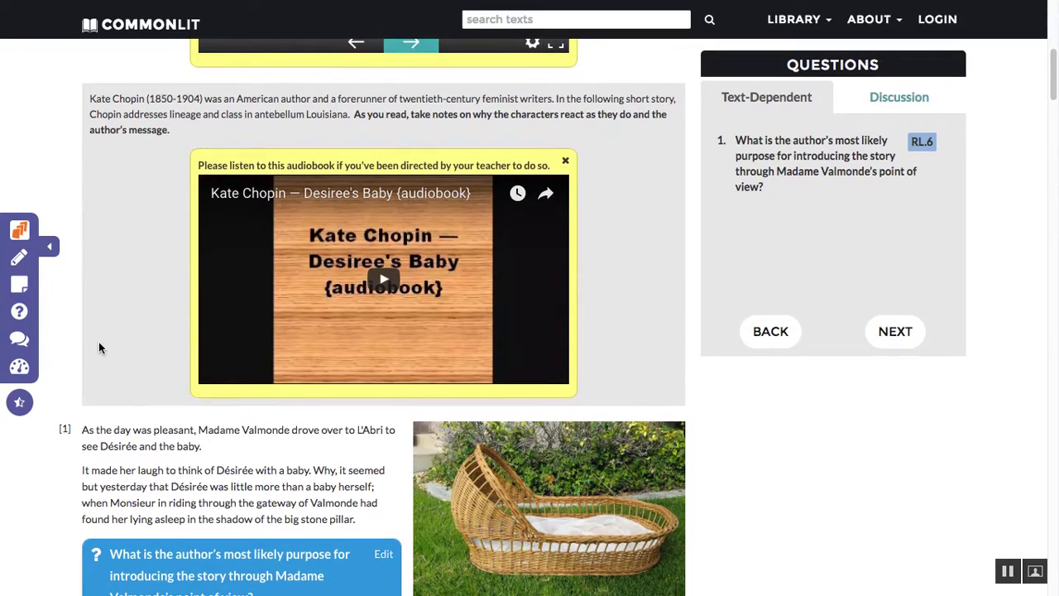
pyautogui.scroll(-5, 99, 342)
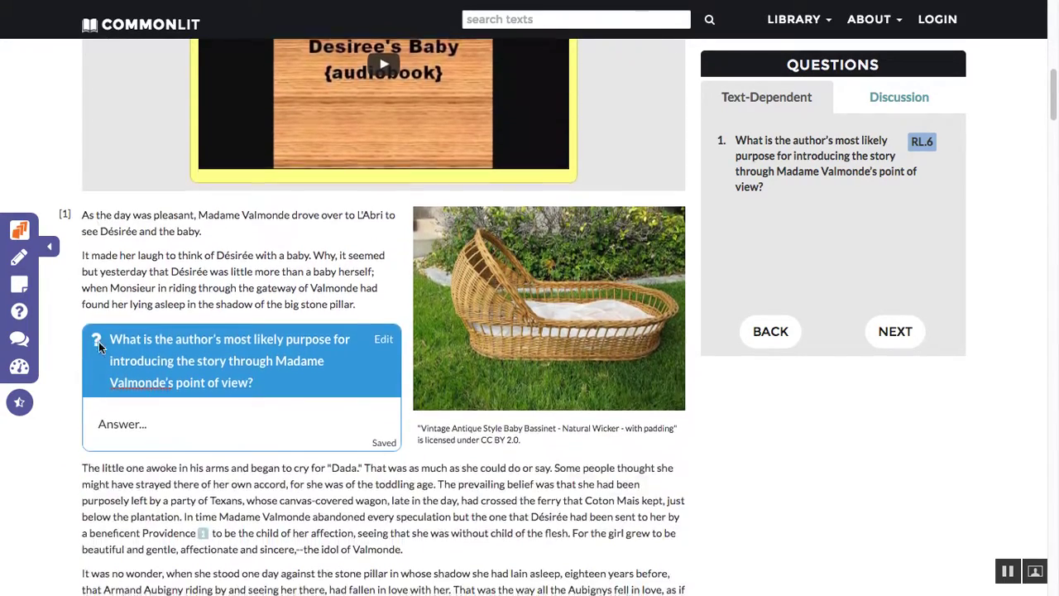
pyautogui.scroll(-20, 98, 346)
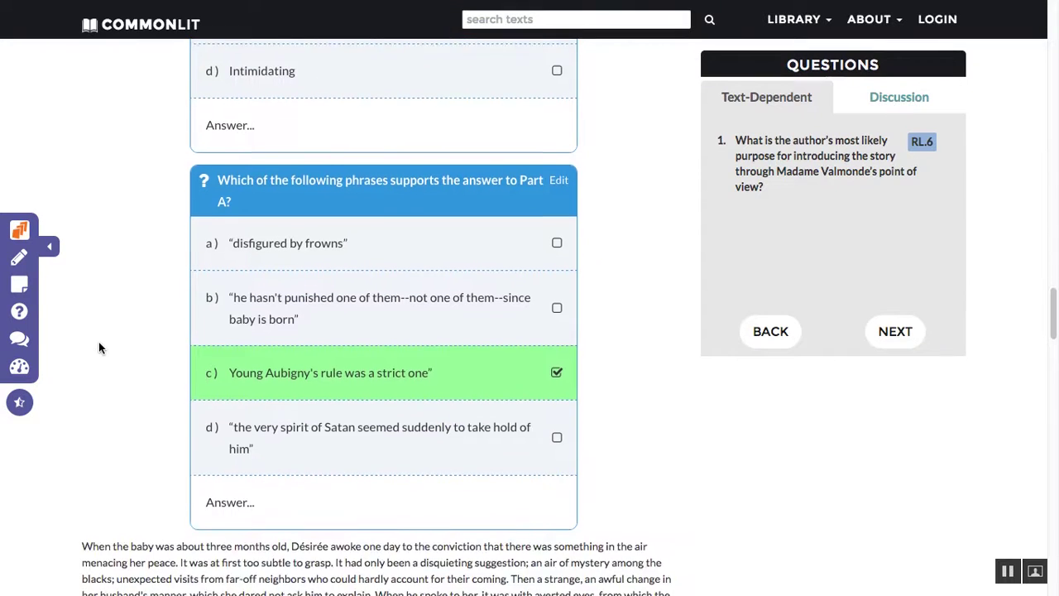
pyautogui.scroll(14, 98, 347)
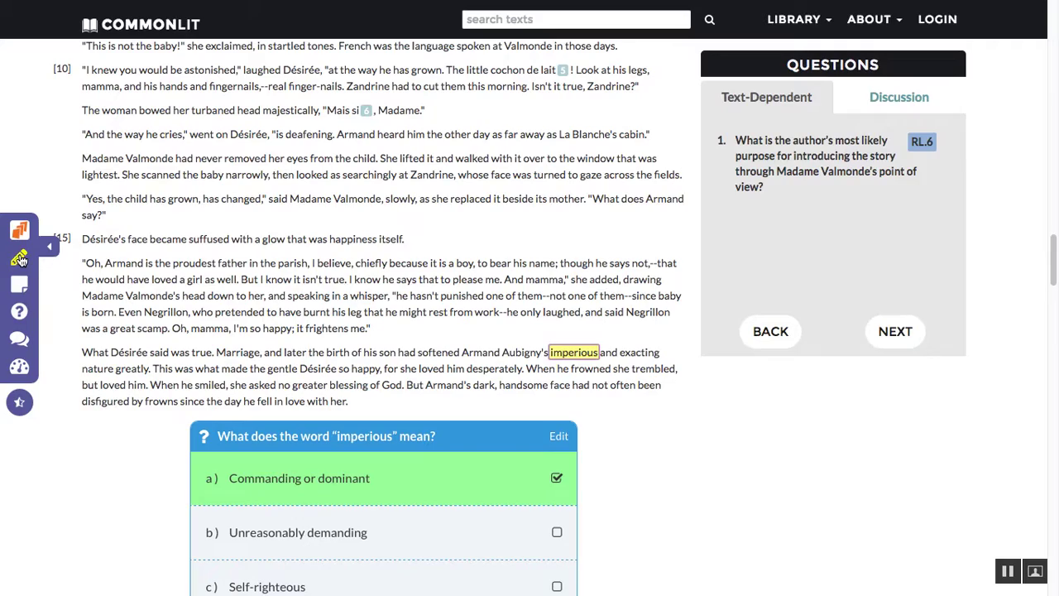
pyautogui.scroll(-20, 117, 282)
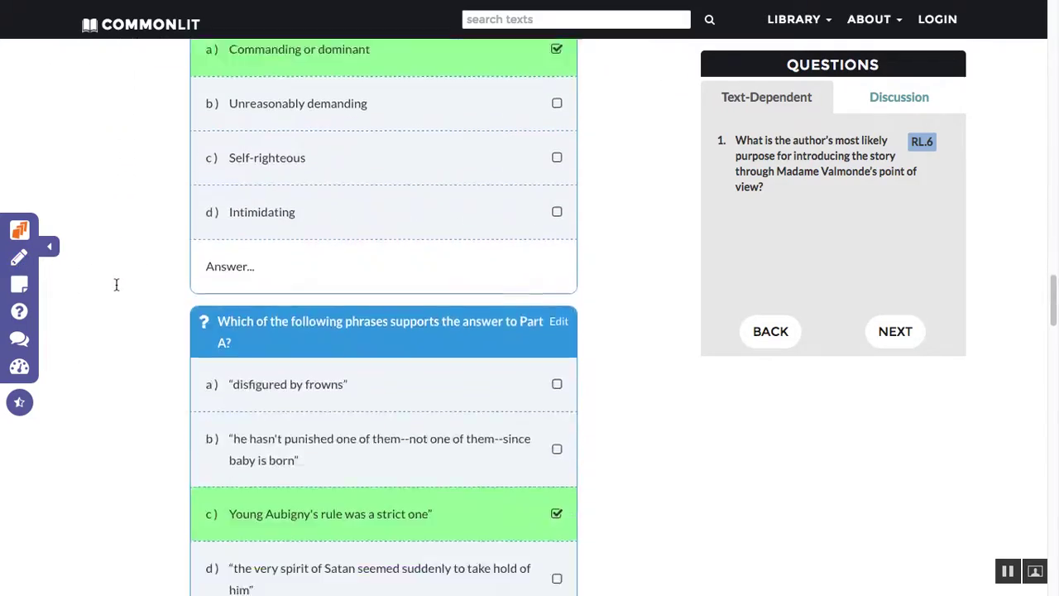
pyautogui.scroll(-20, 120, 276)
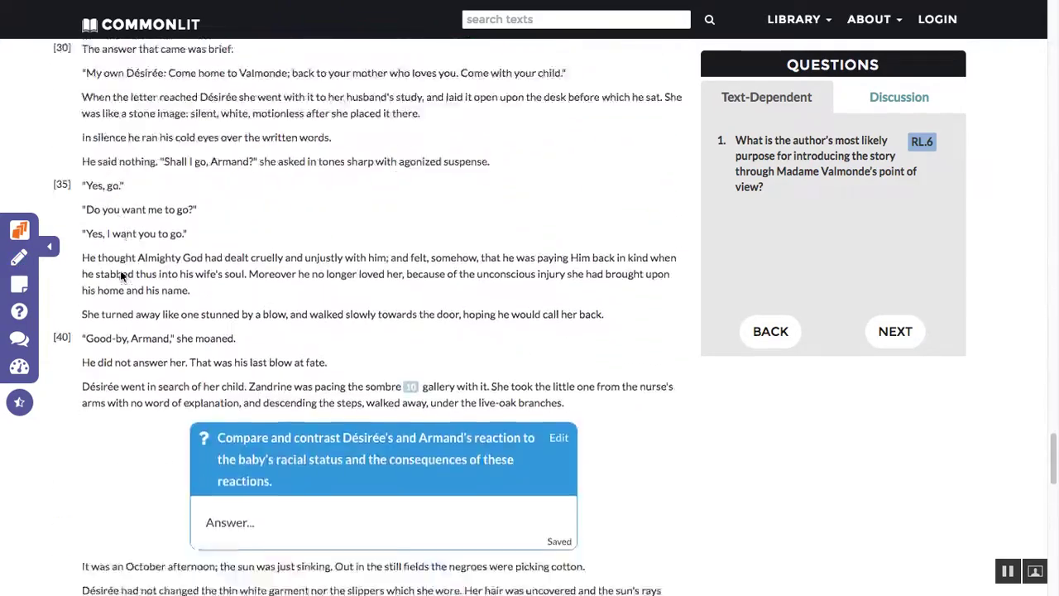
pyautogui.scroll(-5, 120, 276)
pyautogui.scroll(15, 120, 276)
pyautogui.scroll(20, 120, 279)
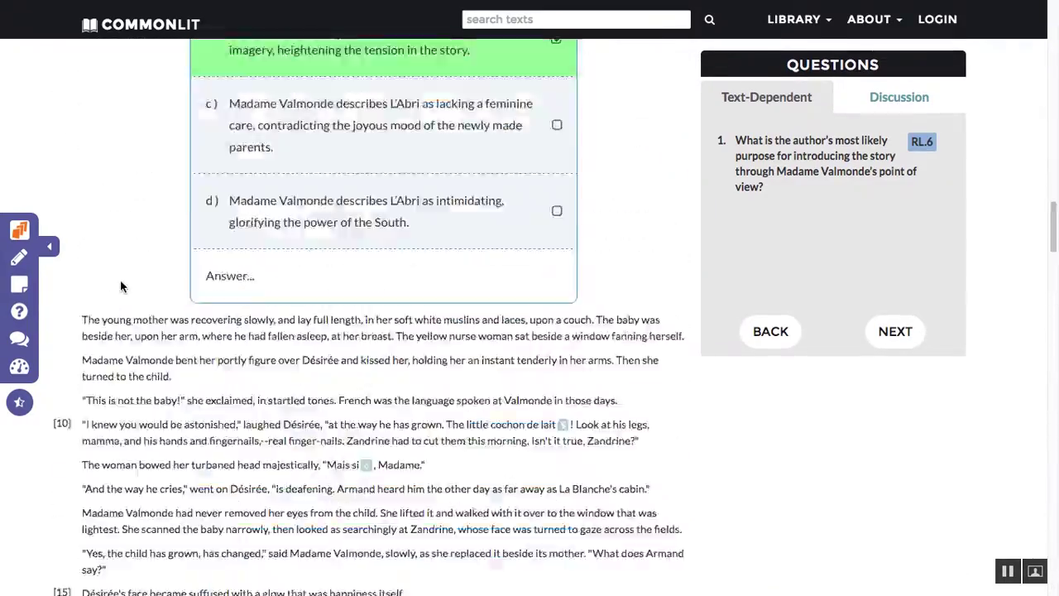
pyautogui.scroll(6, 120, 280)
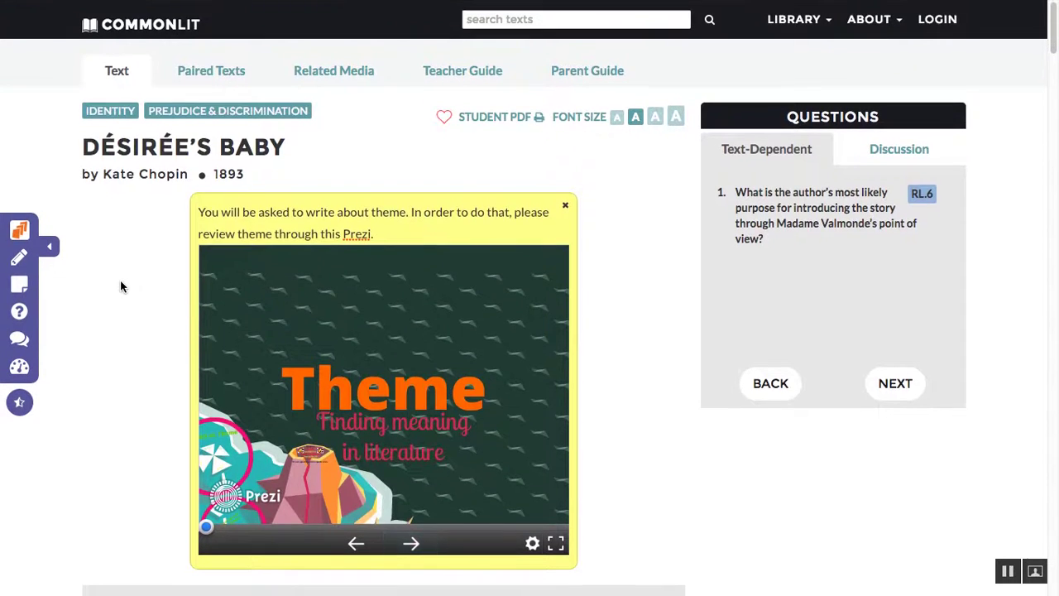
pyautogui.scroll(-1, 120, 279)
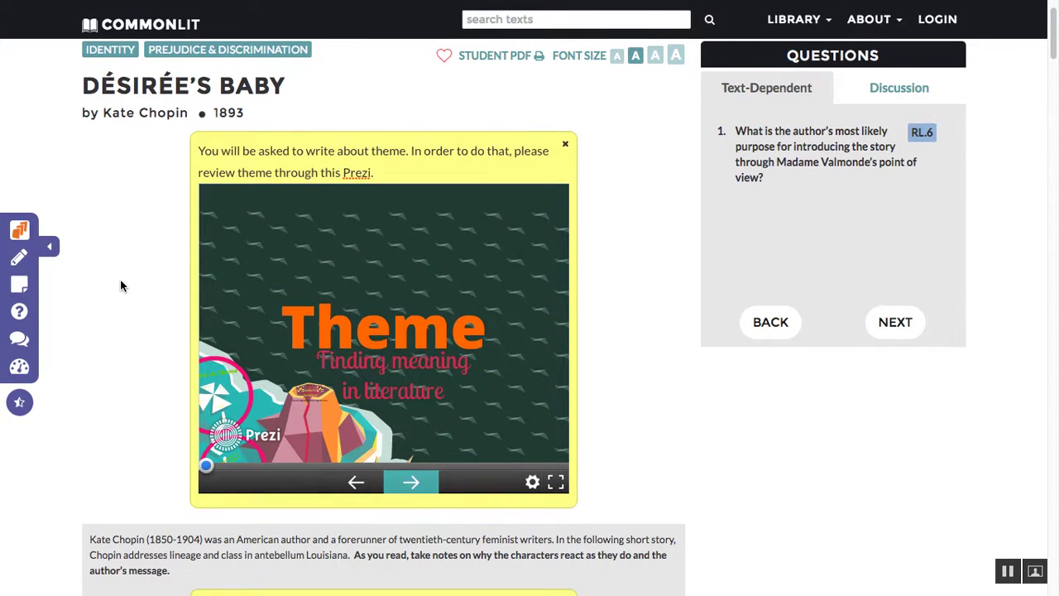
pyautogui.scroll(-1, 120, 281)
pyautogui.scroll(2, 120, 282)
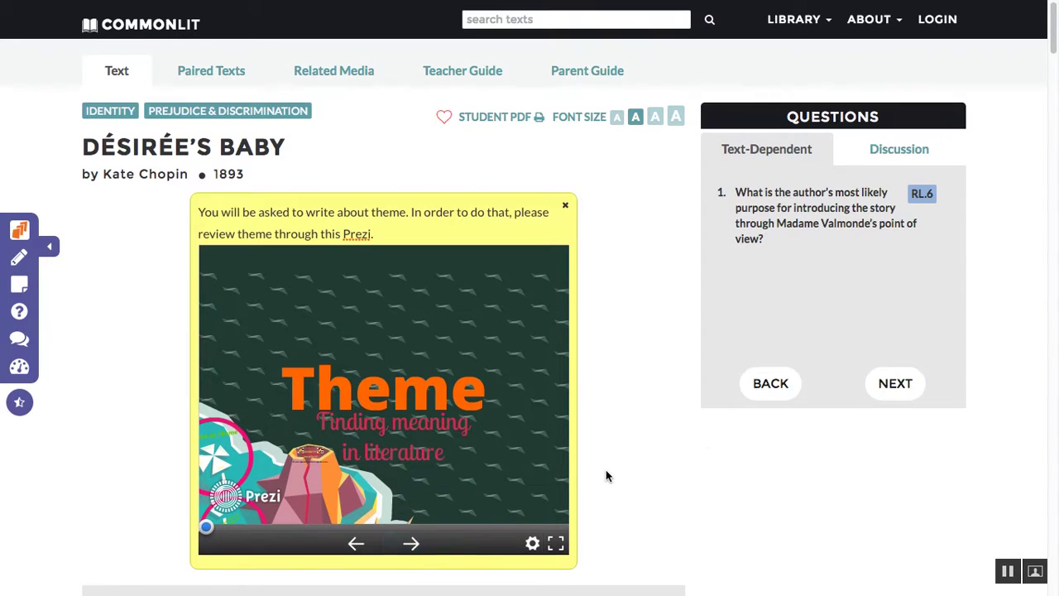
pyautogui.scroll(-5, 606, 469)
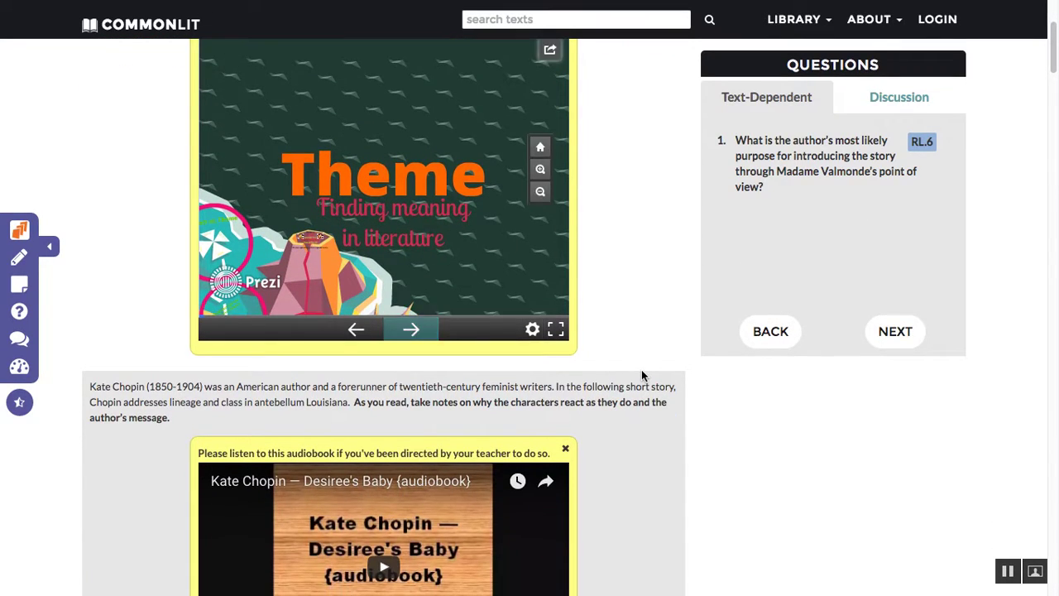
pyautogui.scroll(-5, 641, 369)
pyautogui.scroll(-5, 725, 410)
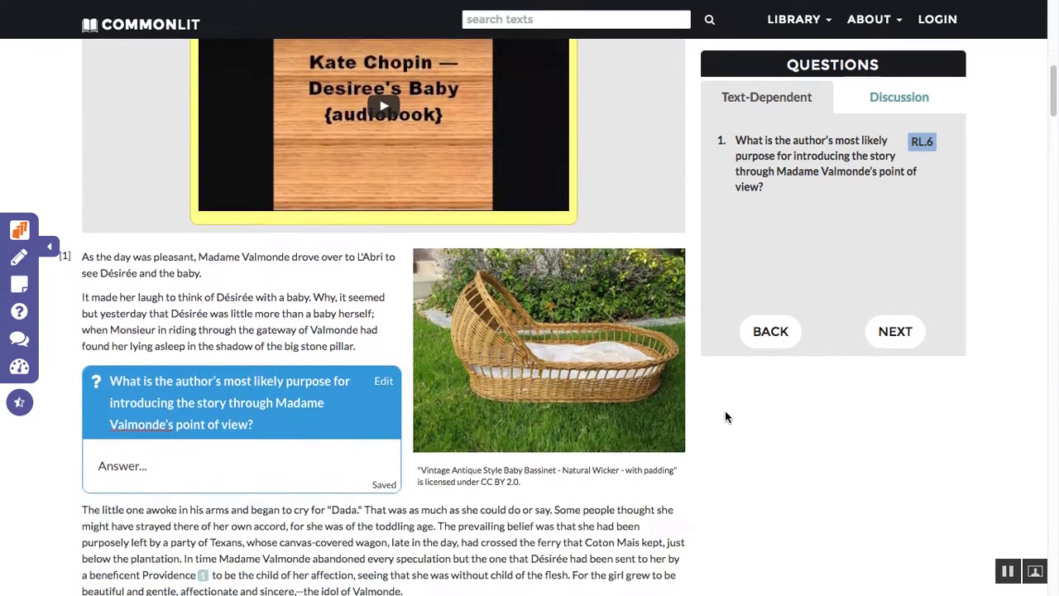
pyautogui.scroll(-1, 756, 499)
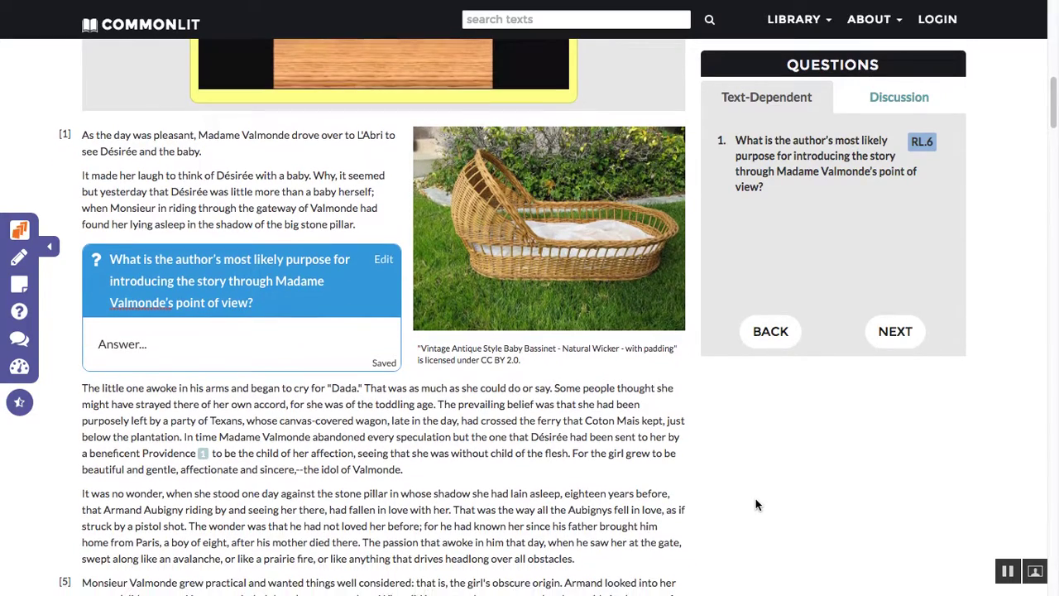
pyautogui.click(18, 231)
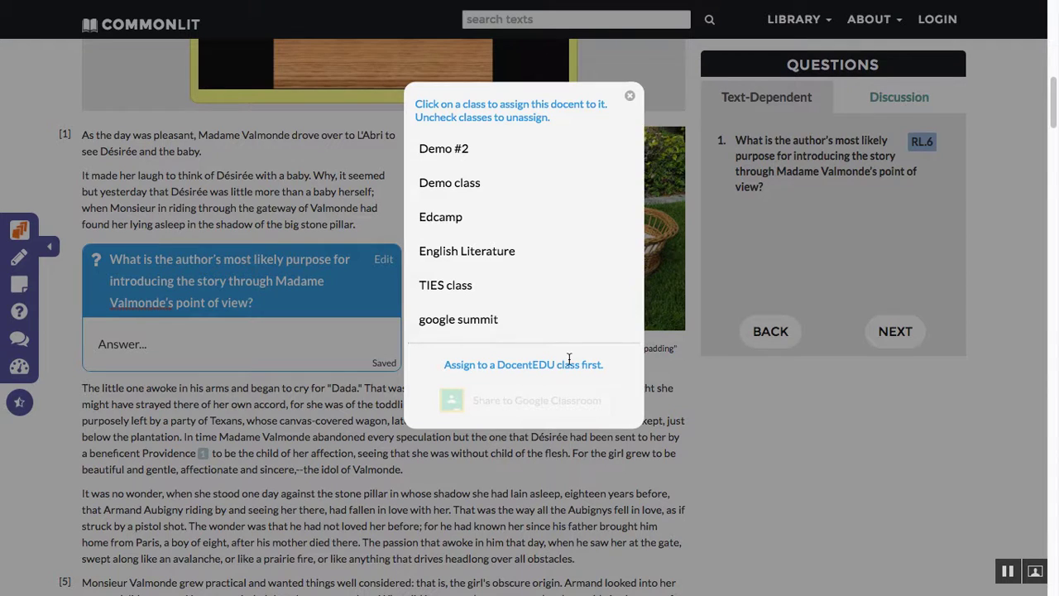
# Assign the annotated Désirée's Baby story to the 'google summit' class.
pyautogui.click(475, 323)
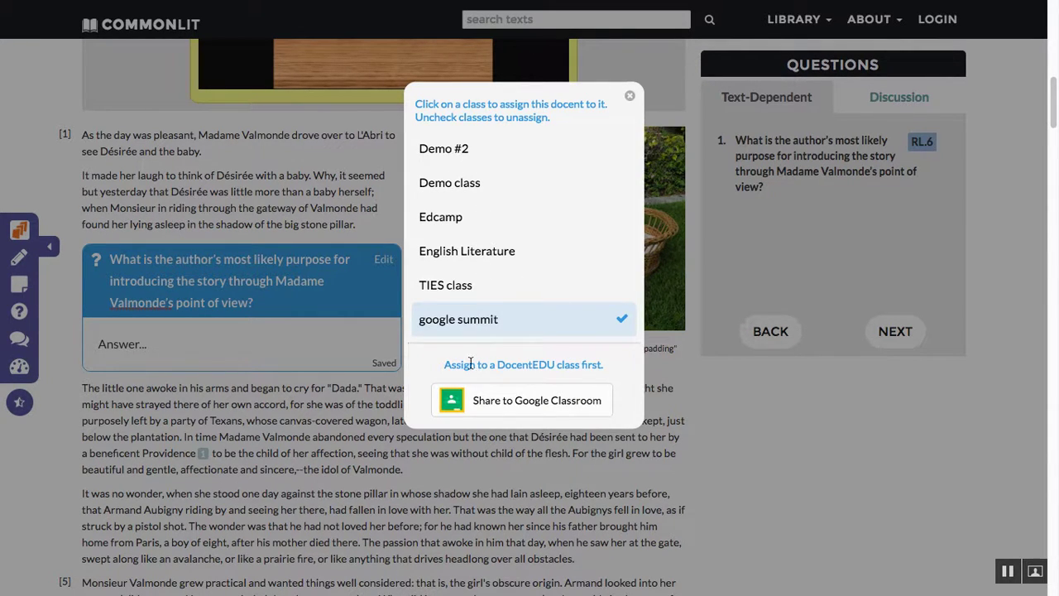